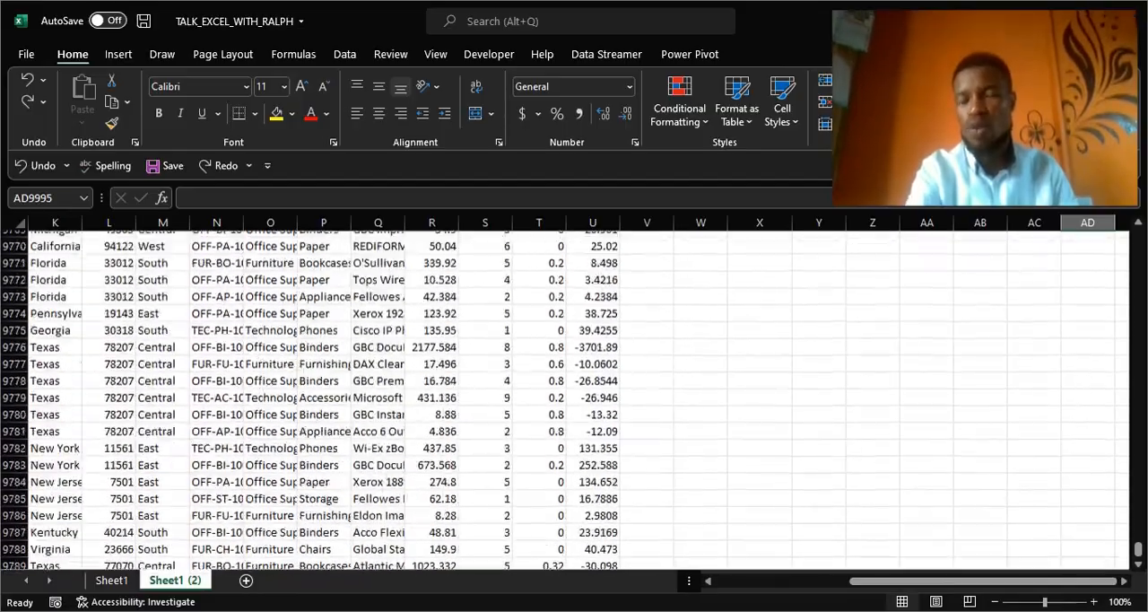
Examine the extent of the order data, checking the Order ID column down to the last row and the columns across to Profit.
scroll(574, 399, "left", 5)
scroll(1143, 561, "up", 20)
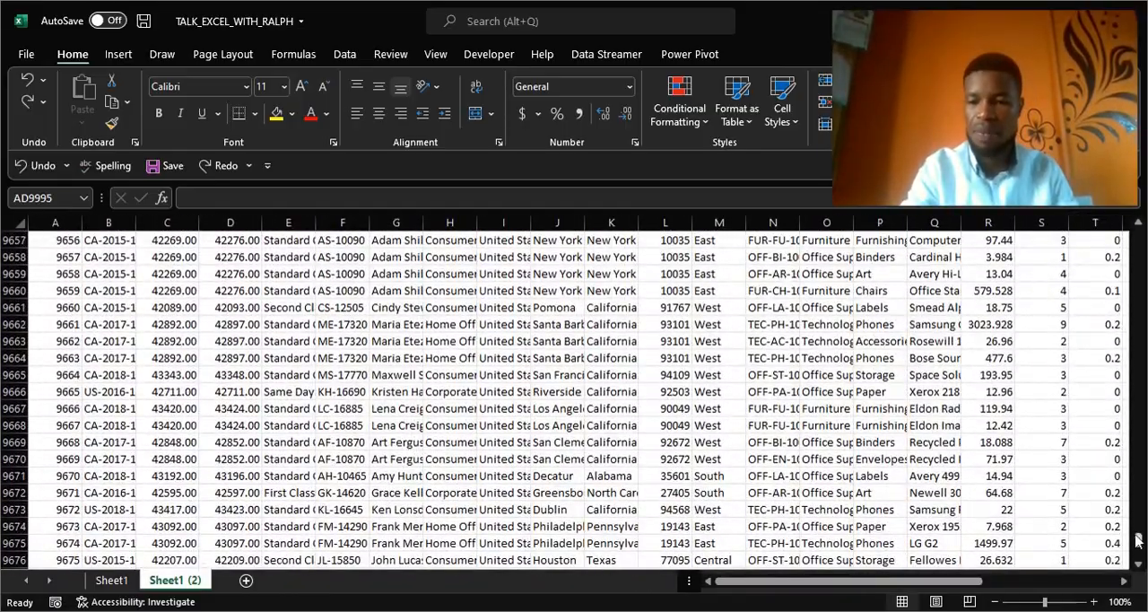
left_click_drag(1139, 542, 1138, 232)
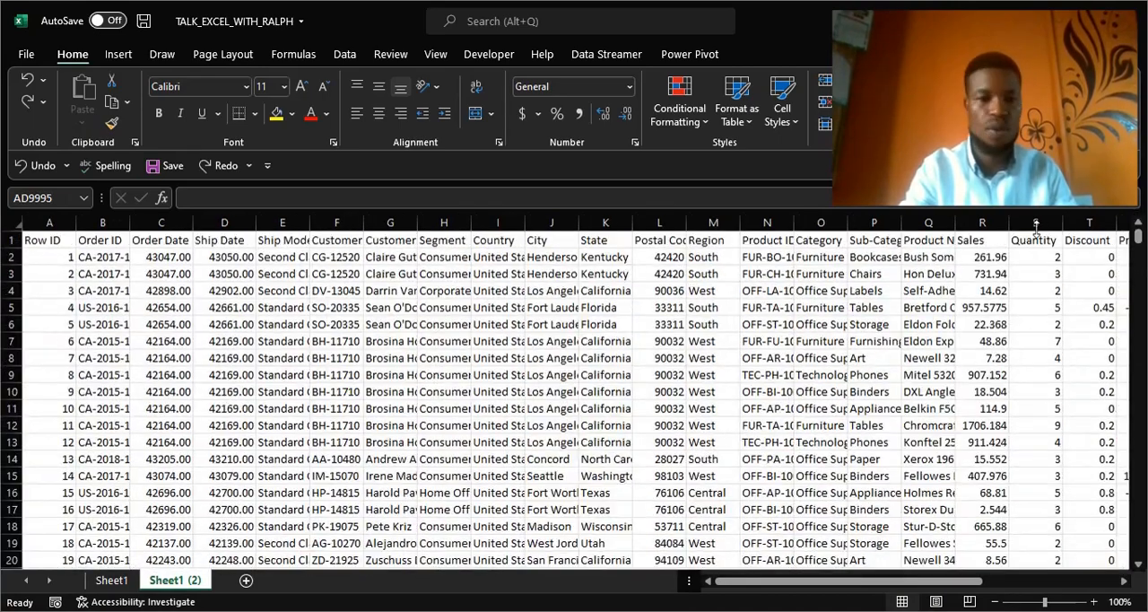
left_click(115, 239)
key("ctrl+shift+Down")
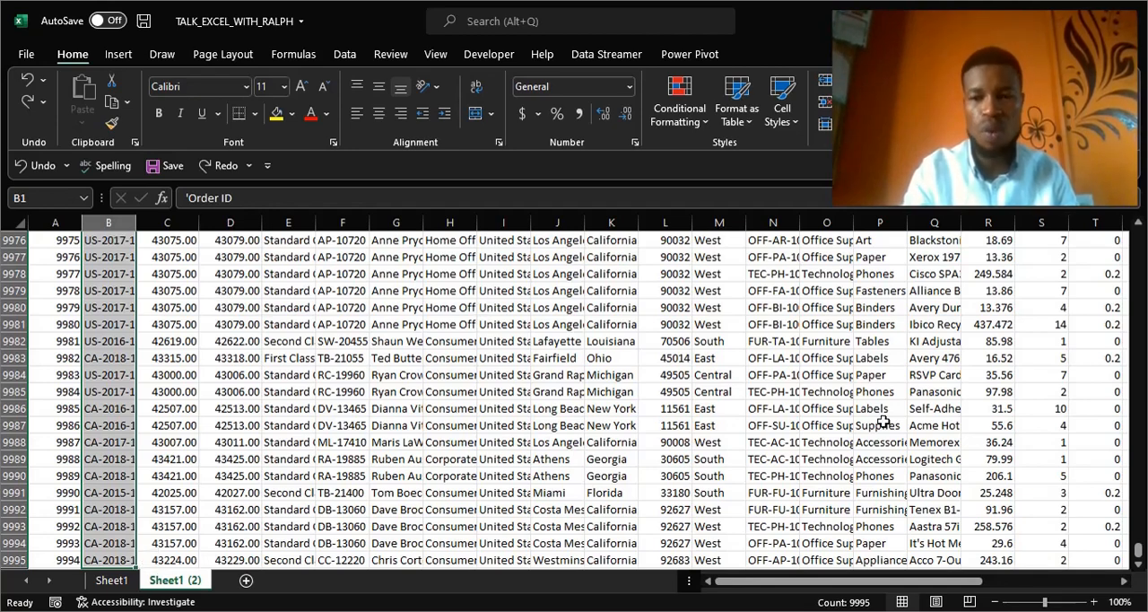
left_click_drag(1137, 553, 1141, 213)
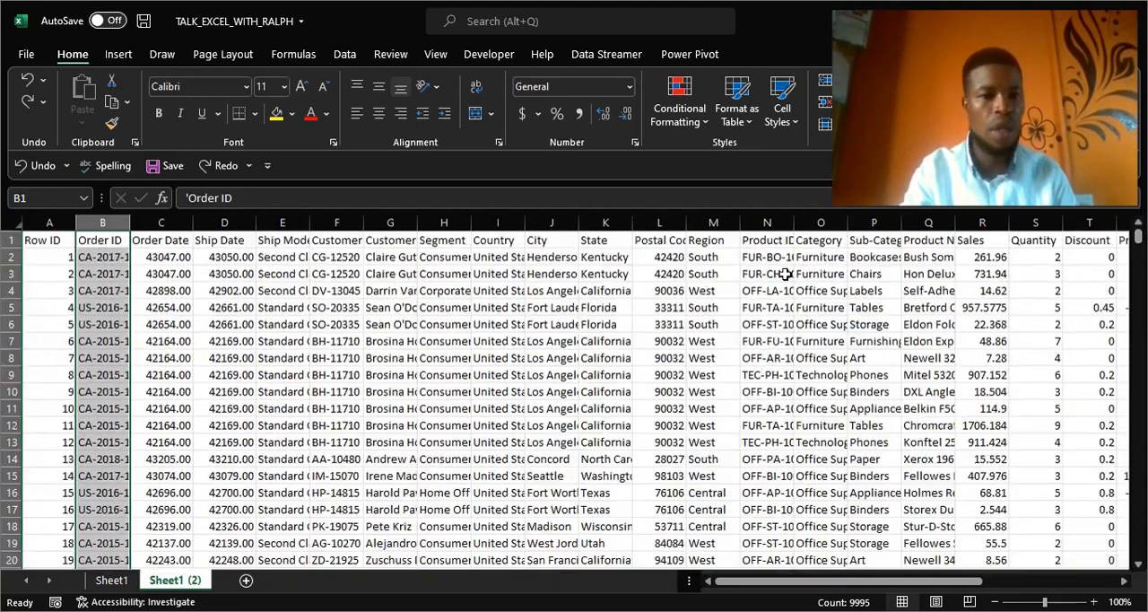
scroll(268, 318, "right", 2)
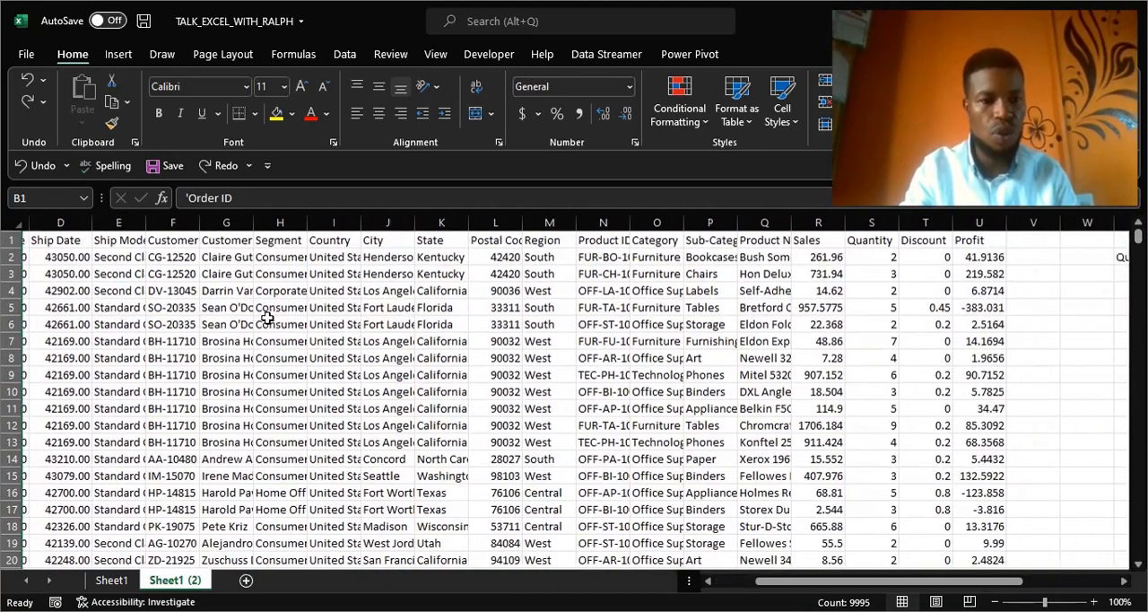
scroll(267, 318, "left", 2)
Format the Order Date and Ship Date columns as dates of the type 2012-03-14.
left_click(161, 239)
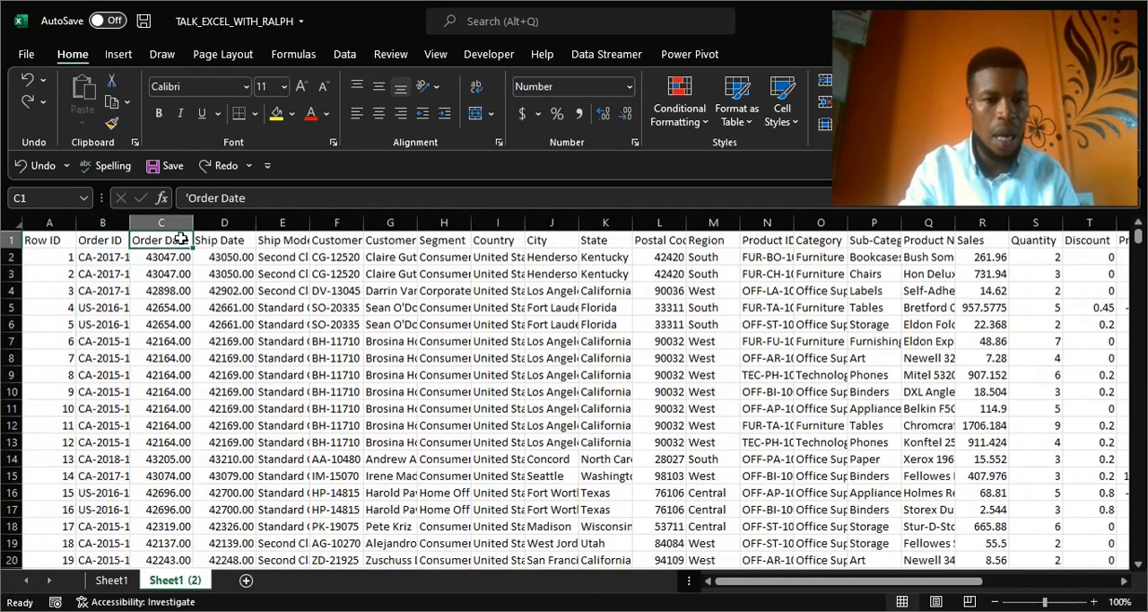
left_click(225, 240)
left_click_drag(161, 220, 224, 220)
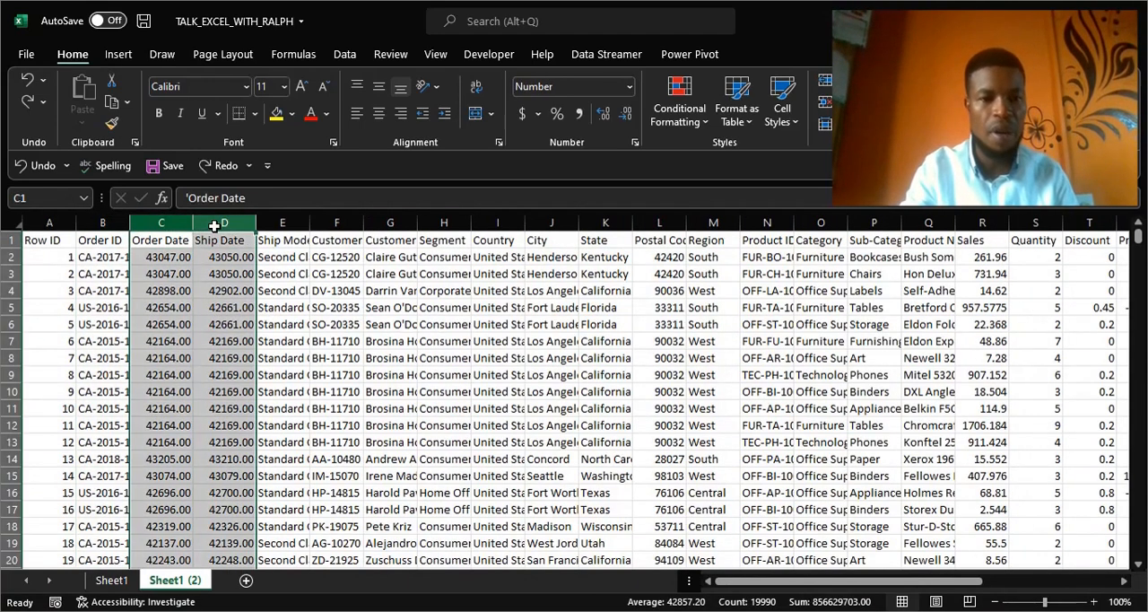
left_click(634, 143)
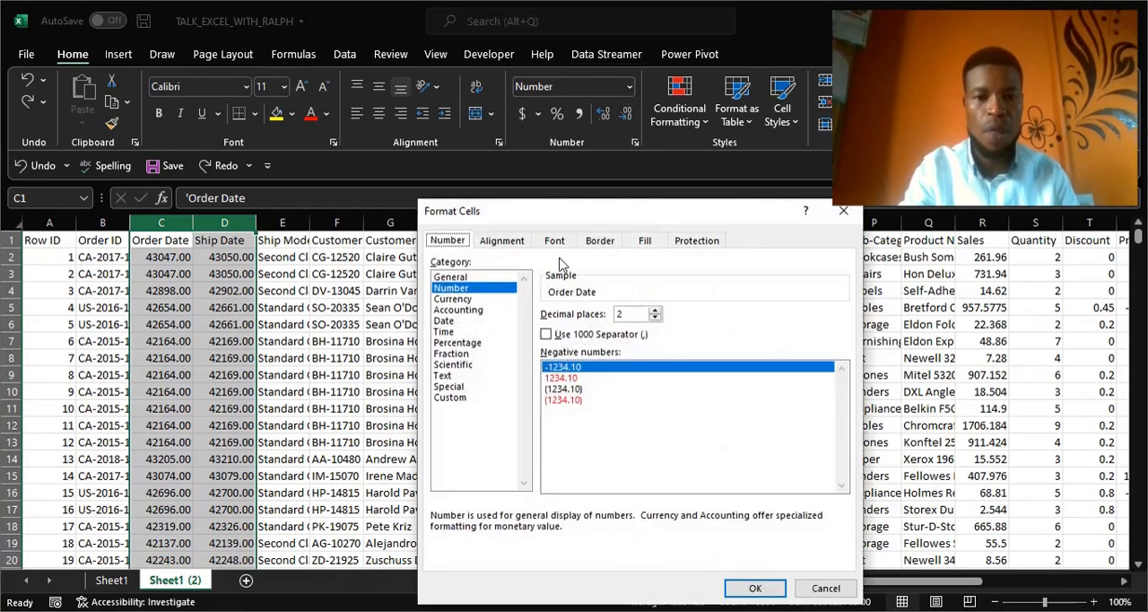
left_click(446, 321)
left_click(587, 349)
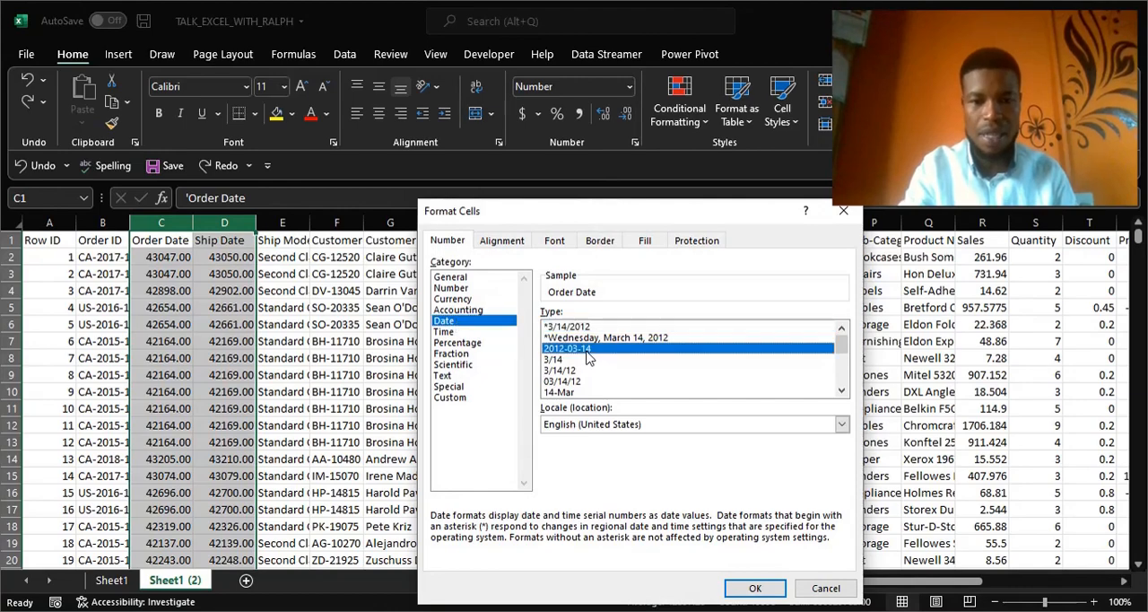
left_click(753, 588)
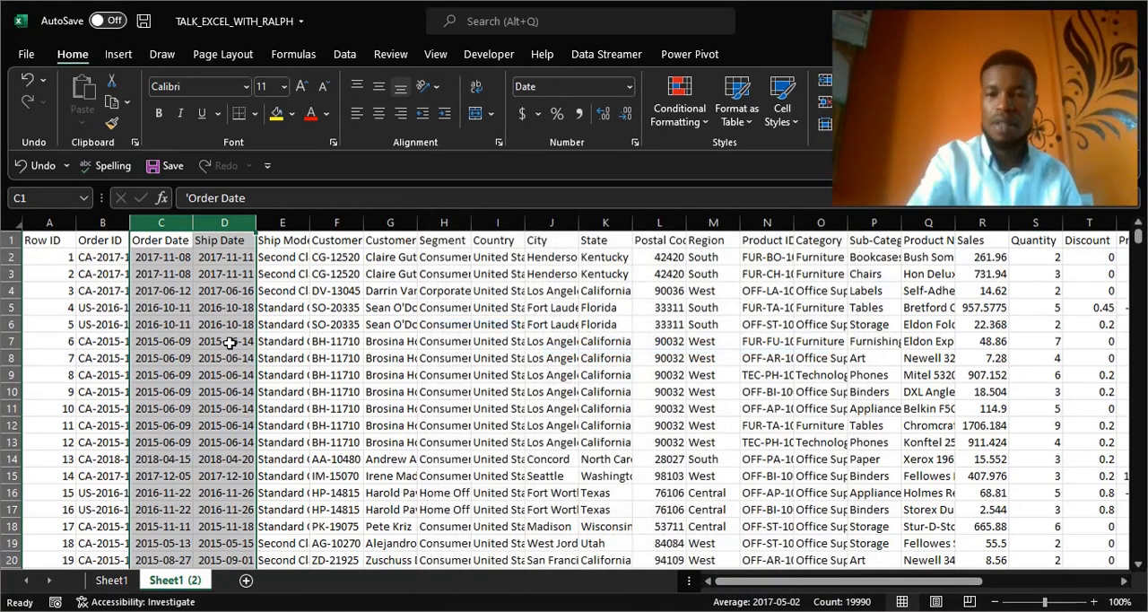
Read the pivot table question beside the data and compare it with the Order Date column and the other fields it requires.
scroll(230, 343, "right", 3)
scroll(230, 342, "right", 3)
scroll(229, 342, "right", 4)
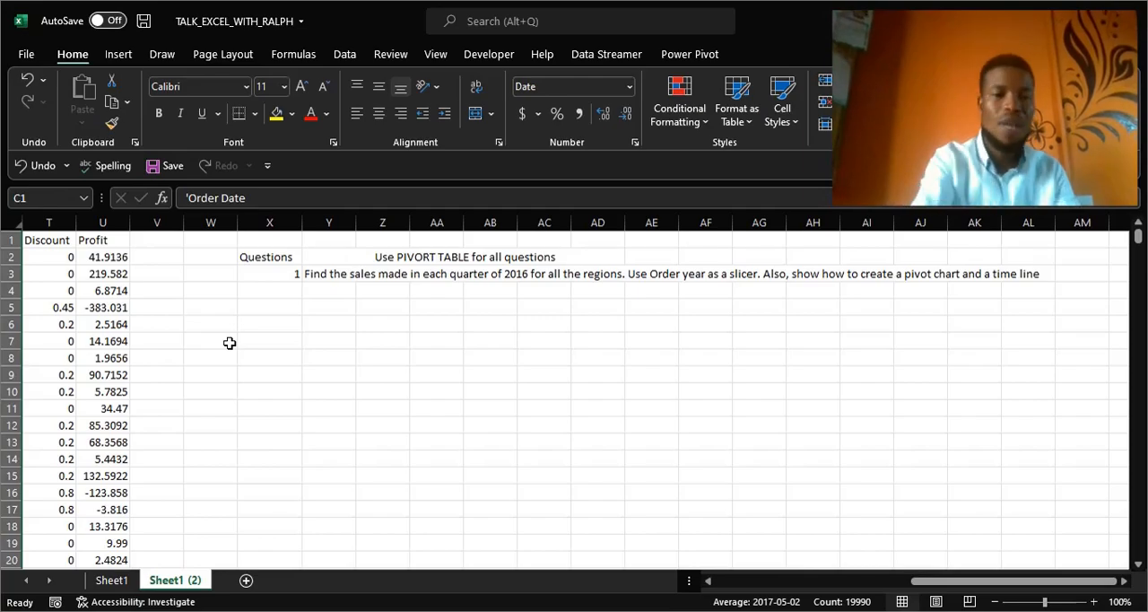
scroll(230, 342, "left", 10)
scroll(229, 342, "right", 6)
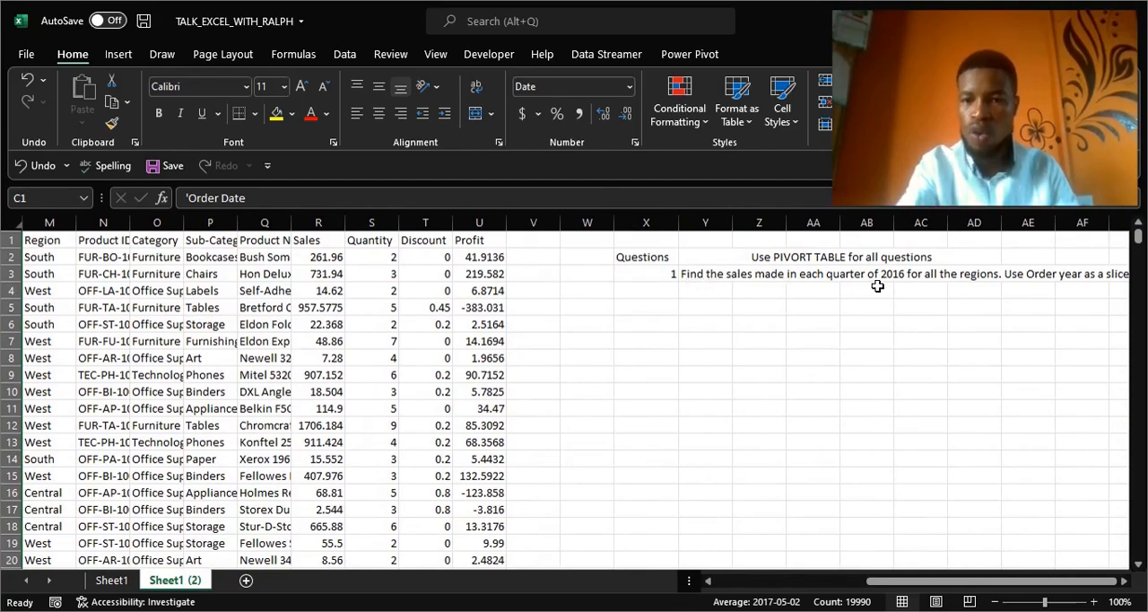
scroll(878, 286, "left", 5)
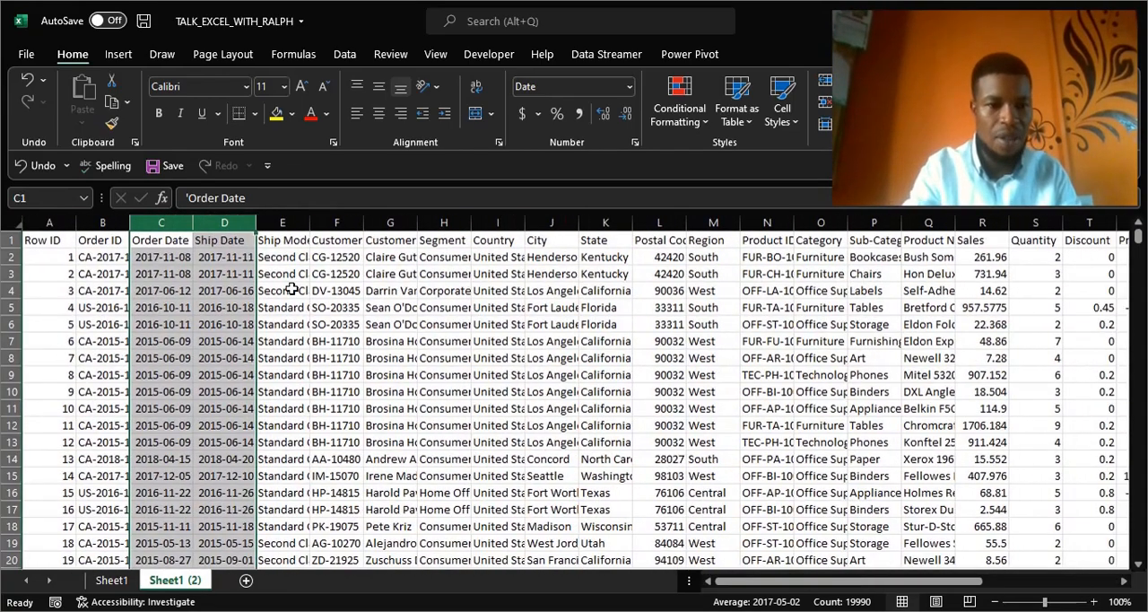
left_click(175, 240)
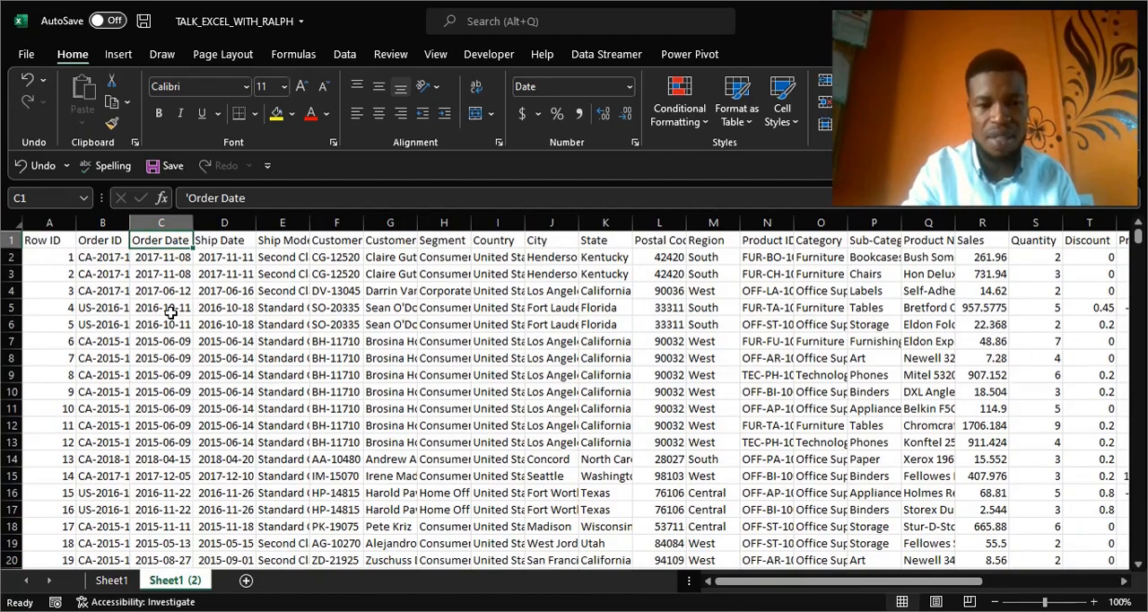
scroll(170, 312, "right", 6)
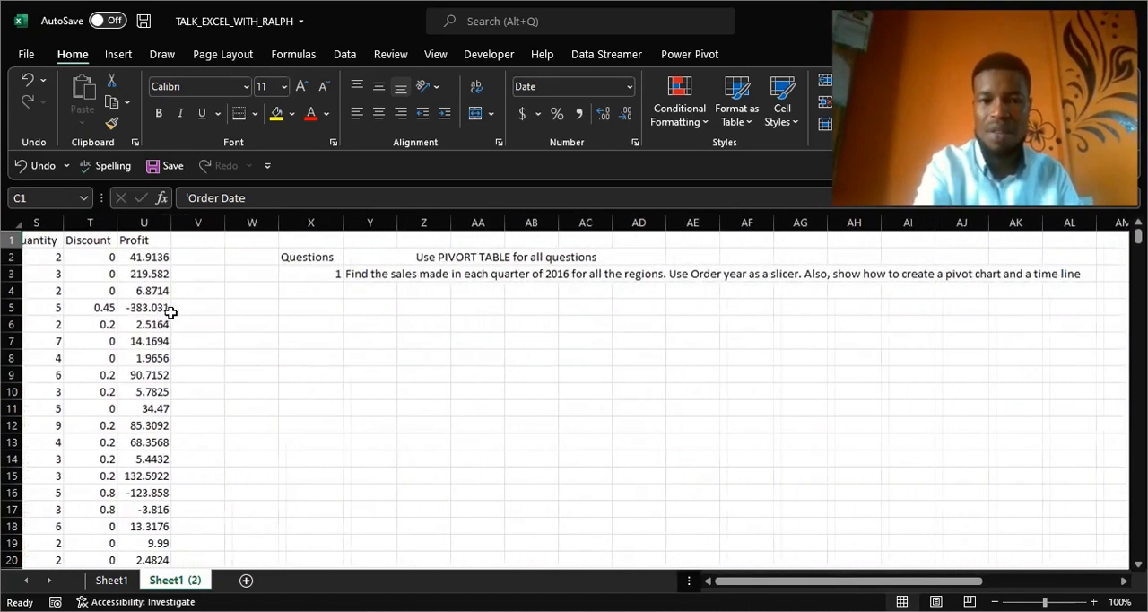
scroll(171, 312, "left", 6)
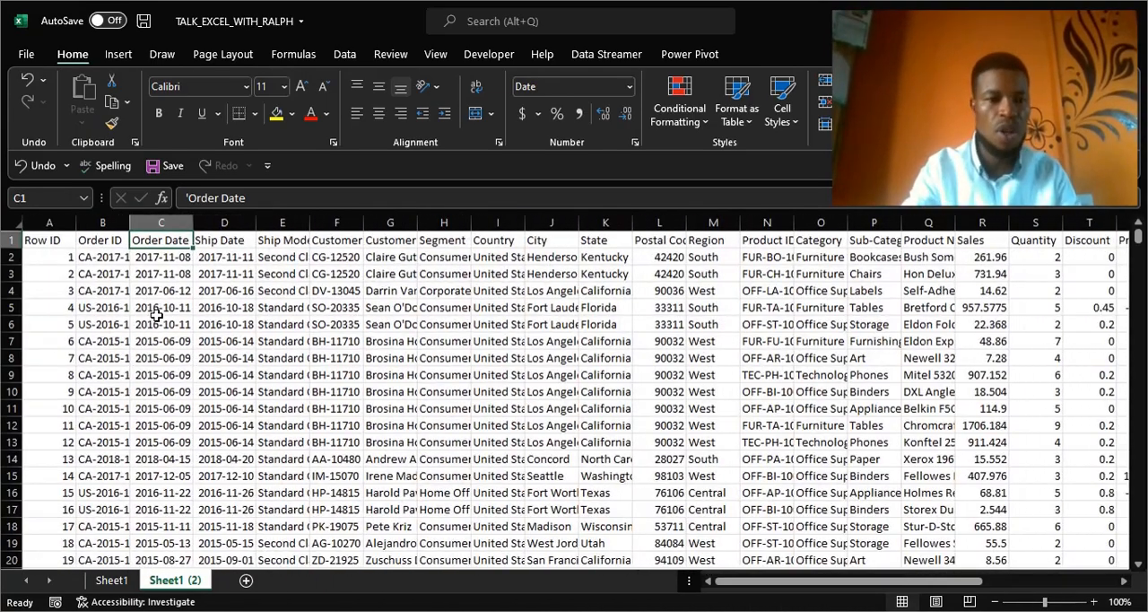
Insert a pivot table from the data range A1:U9995, placed on the existing worksheet at cell X5.
left_click(57, 239)
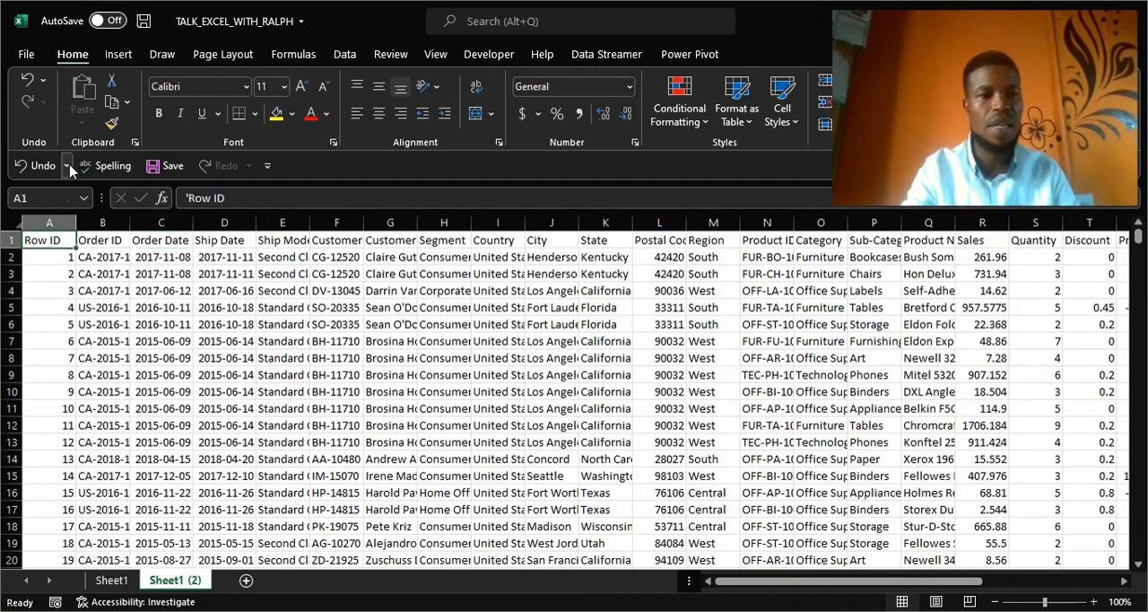
left_click(119, 55)
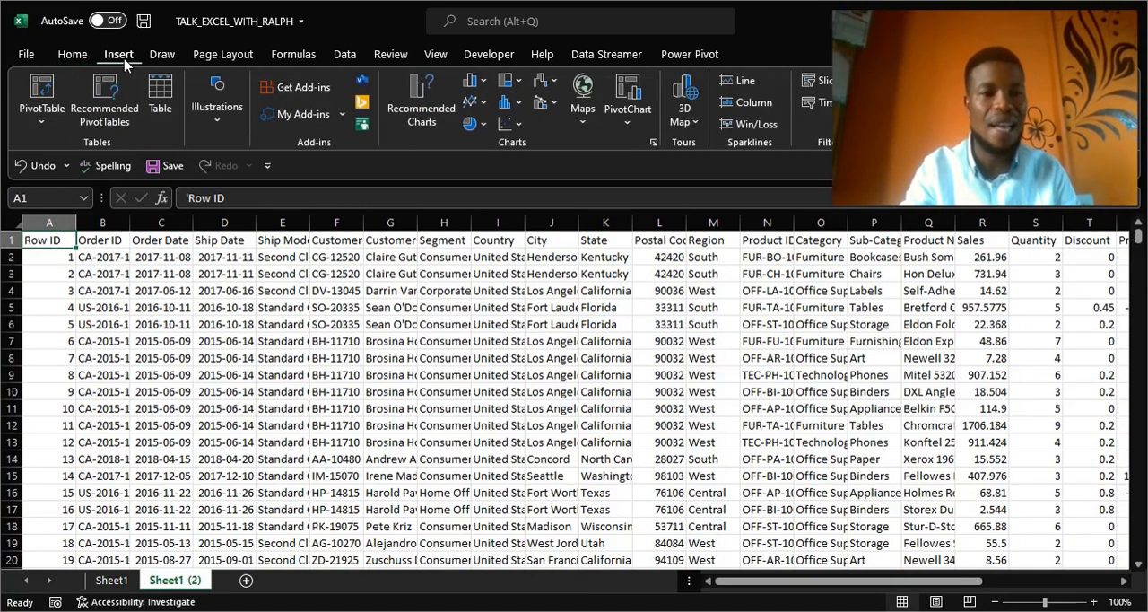
left_click(43, 94)
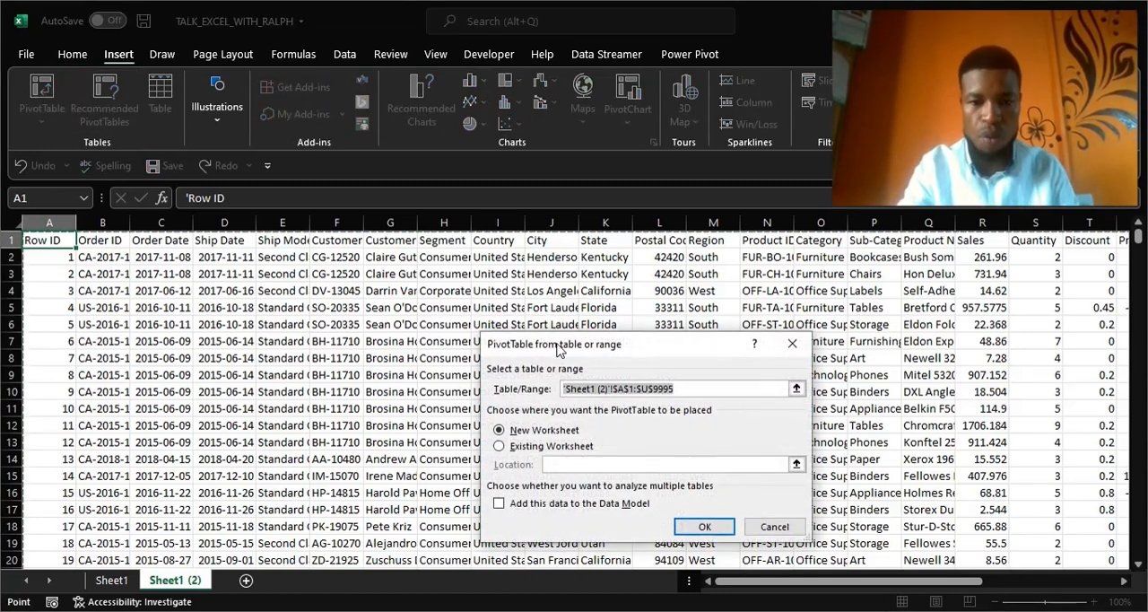
left_click_drag(558, 348, 520, 311)
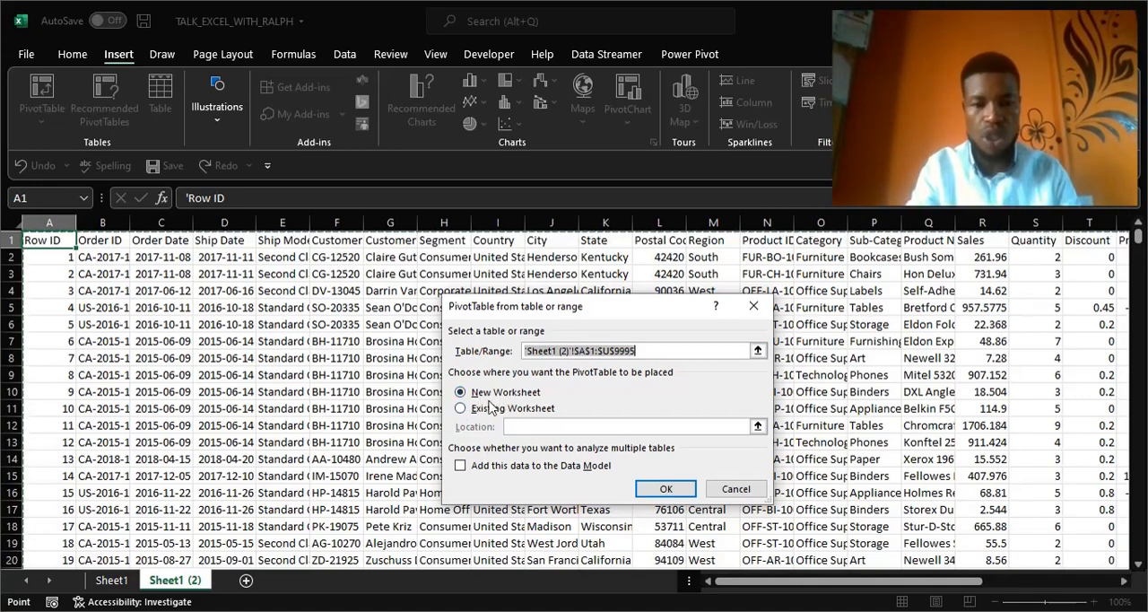
left_click(461, 408)
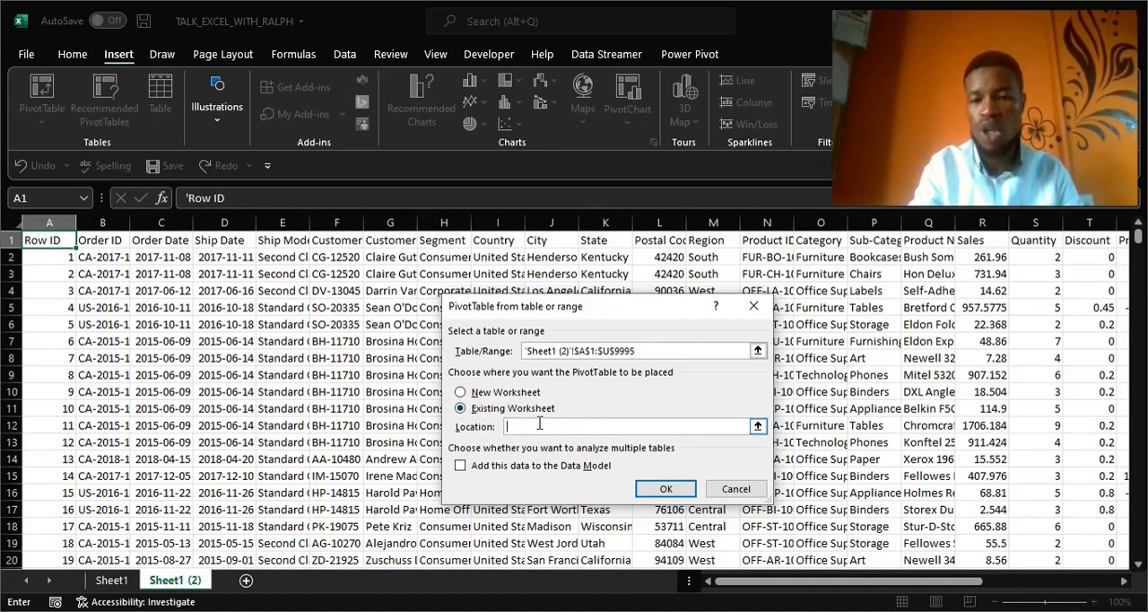
left_click_drag(854, 580, 961, 579)
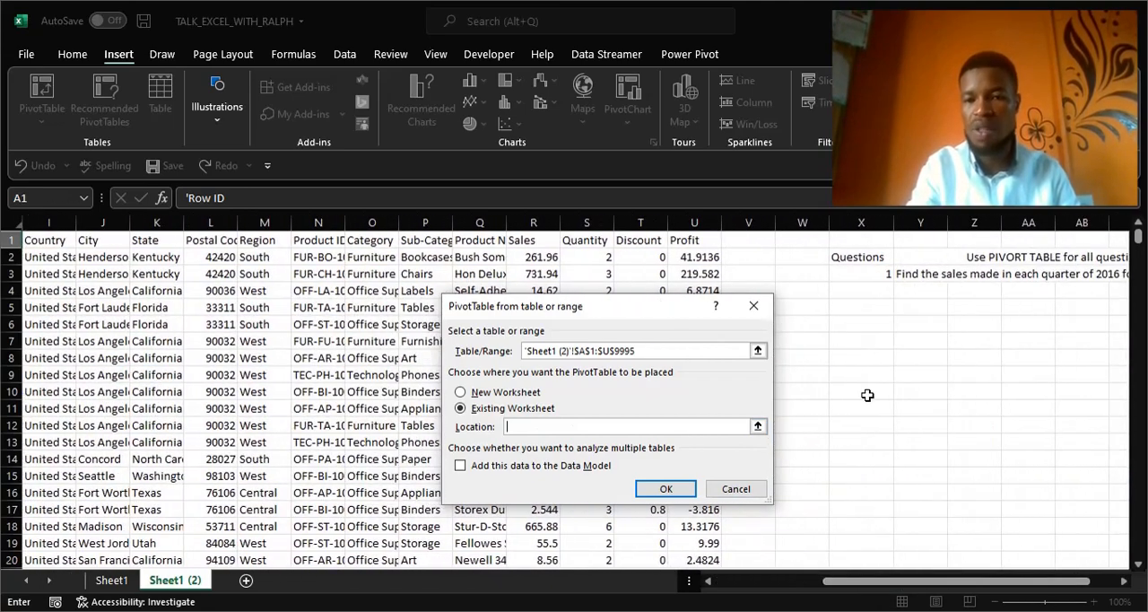
left_click(846, 310)
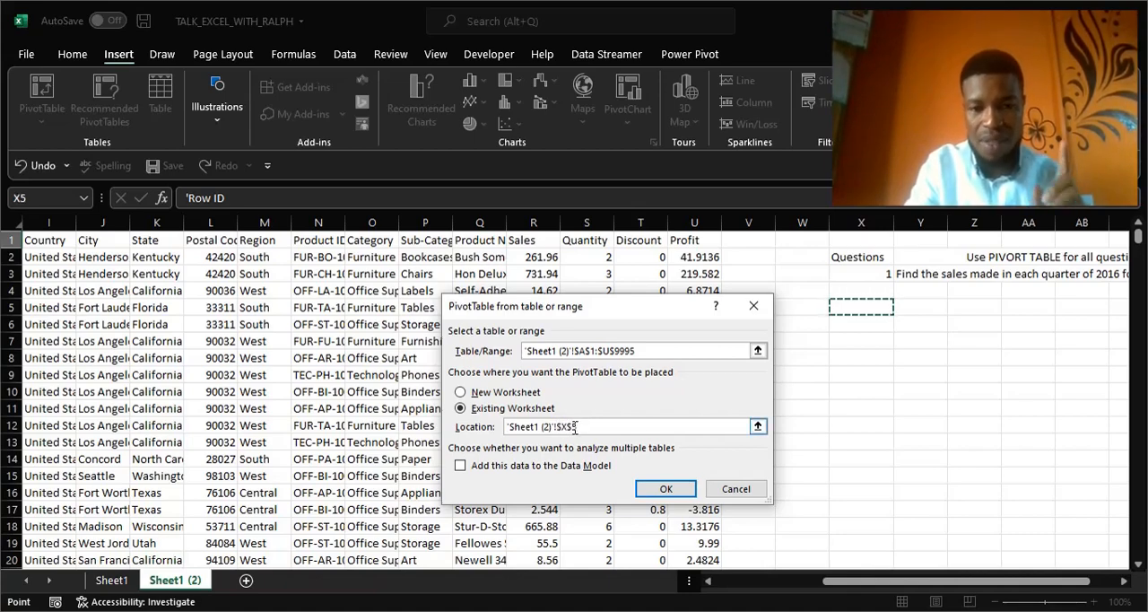
left_click(662, 488)
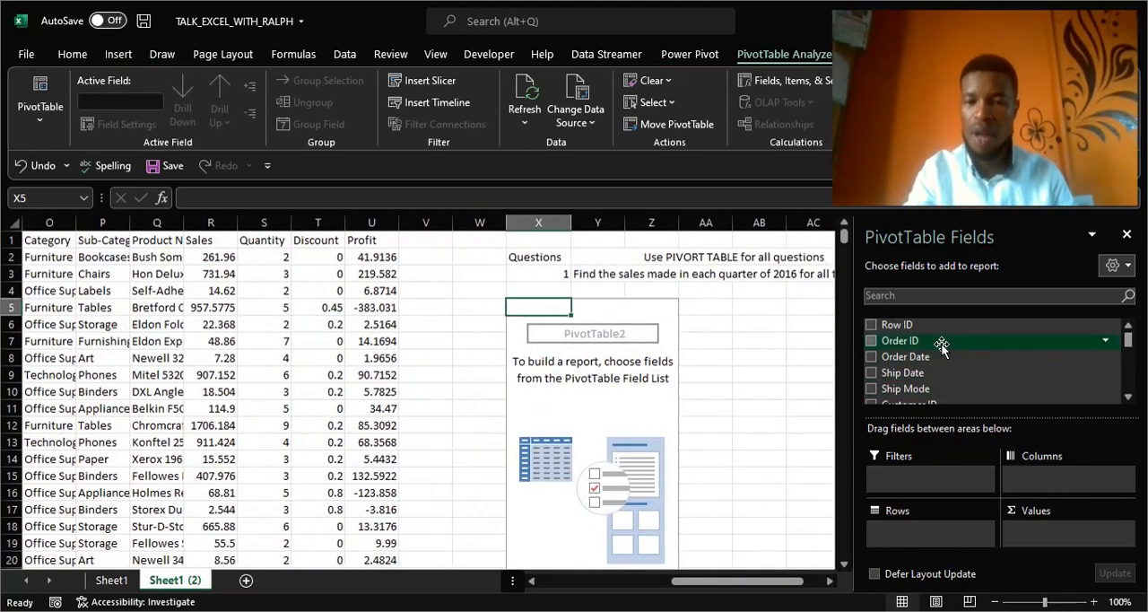
Add Order Date to the pivot table's rows and remove the Years field, keeping the quarters.
scroll(691, 300, "right", 3)
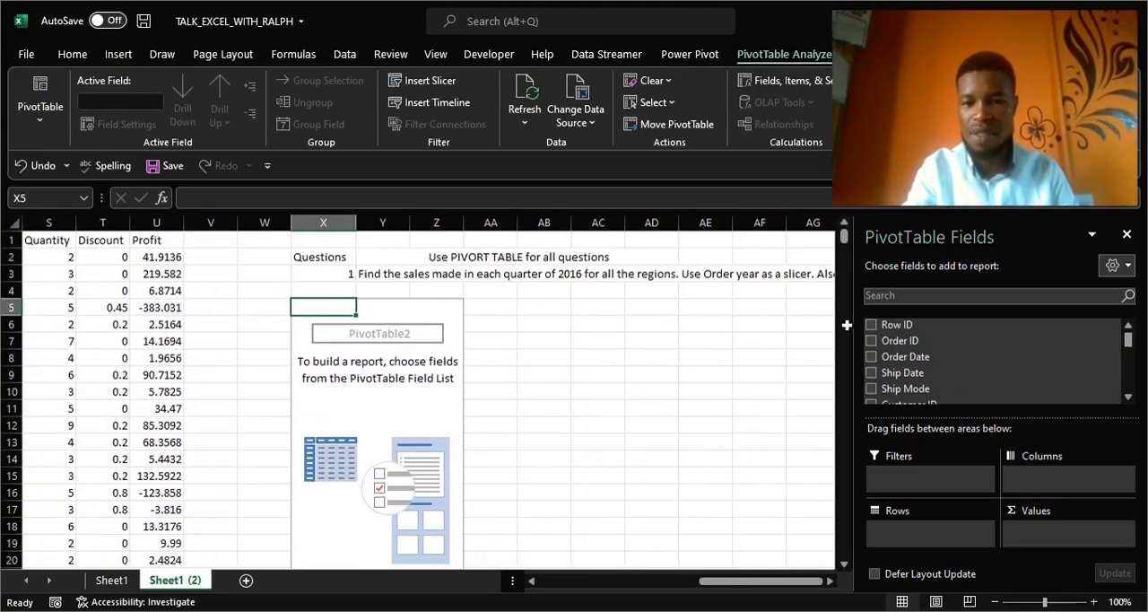
left_click_drag(1129, 339, 1129, 338)
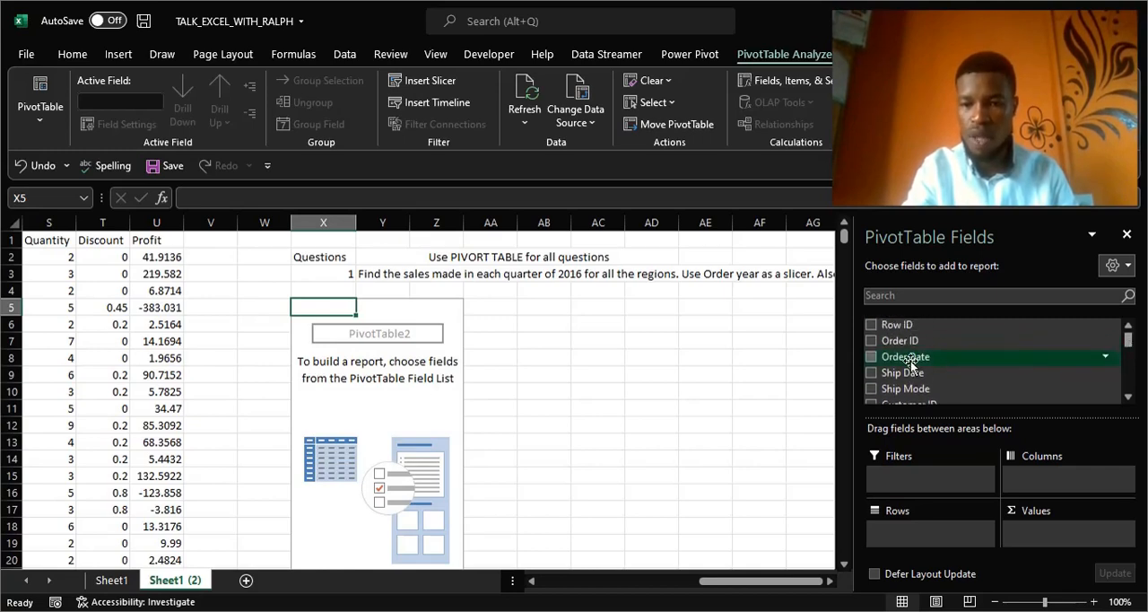
left_click(870, 357)
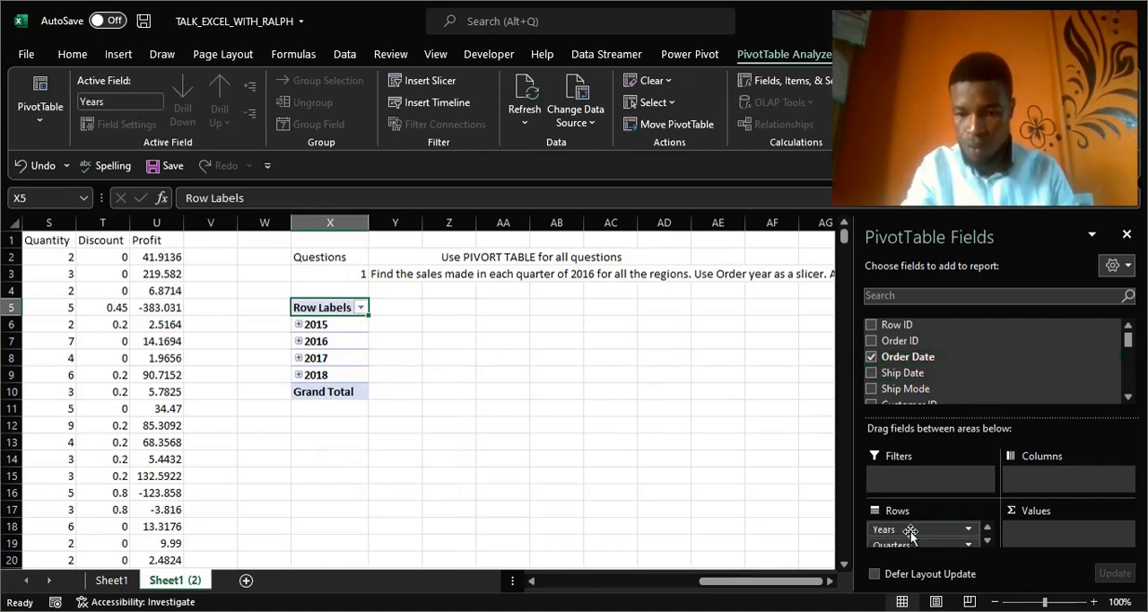
left_click_drag(921, 527, 310, 342)
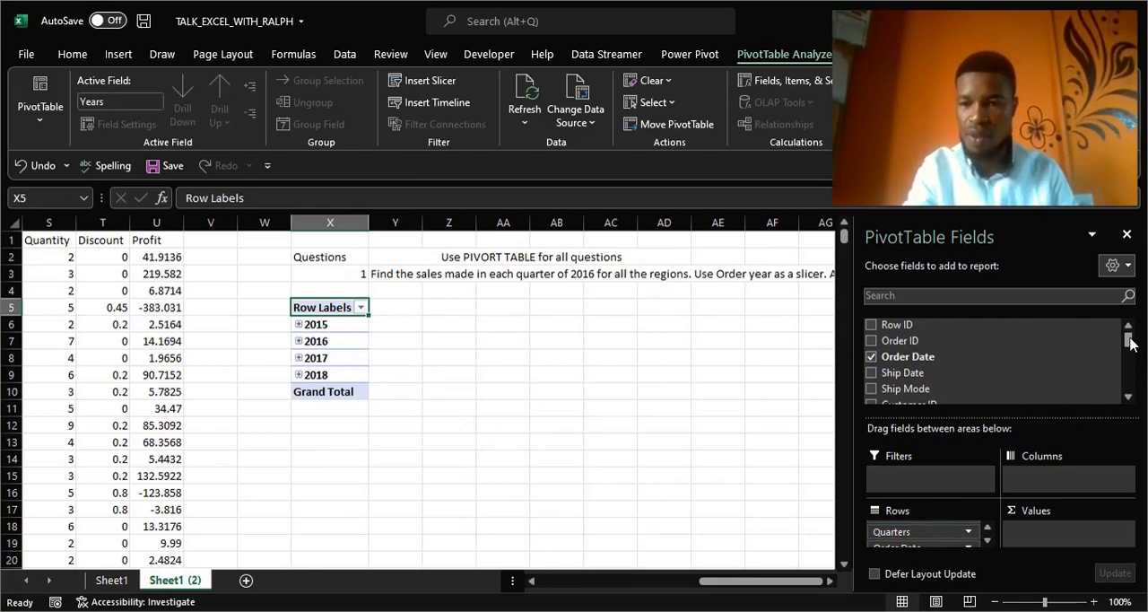
left_click_drag(1129, 343, 1132, 393)
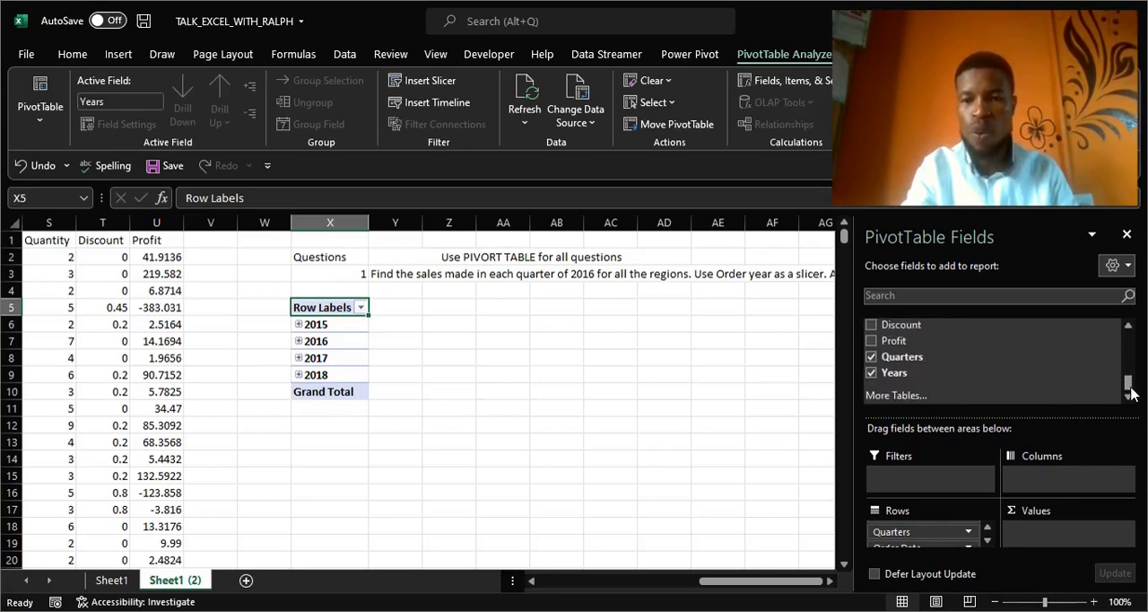
left_click(870, 373)
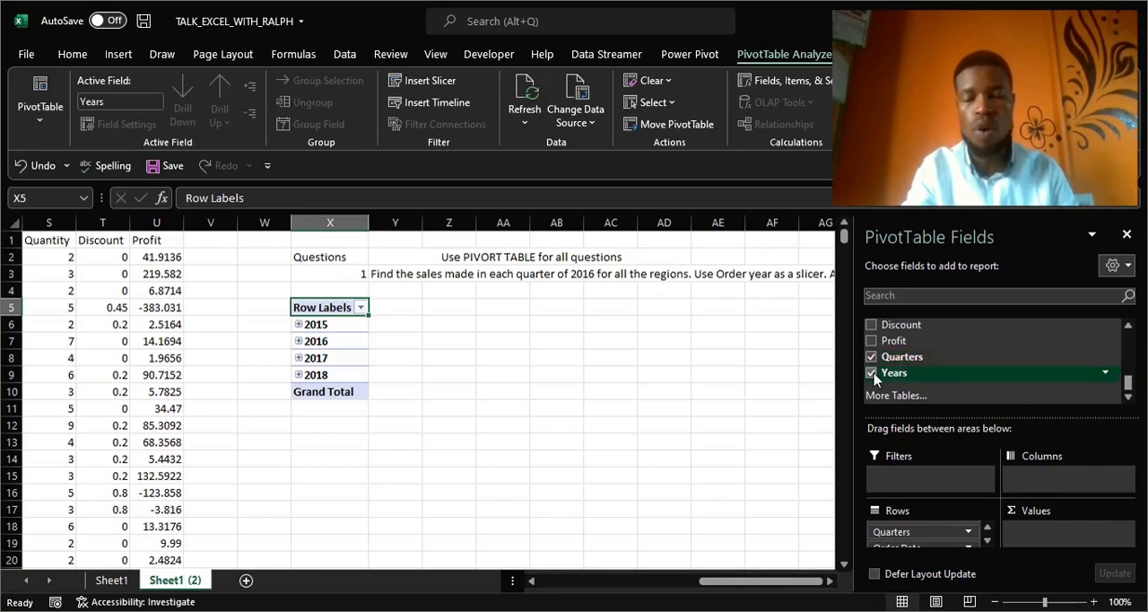
left_click(871, 374)
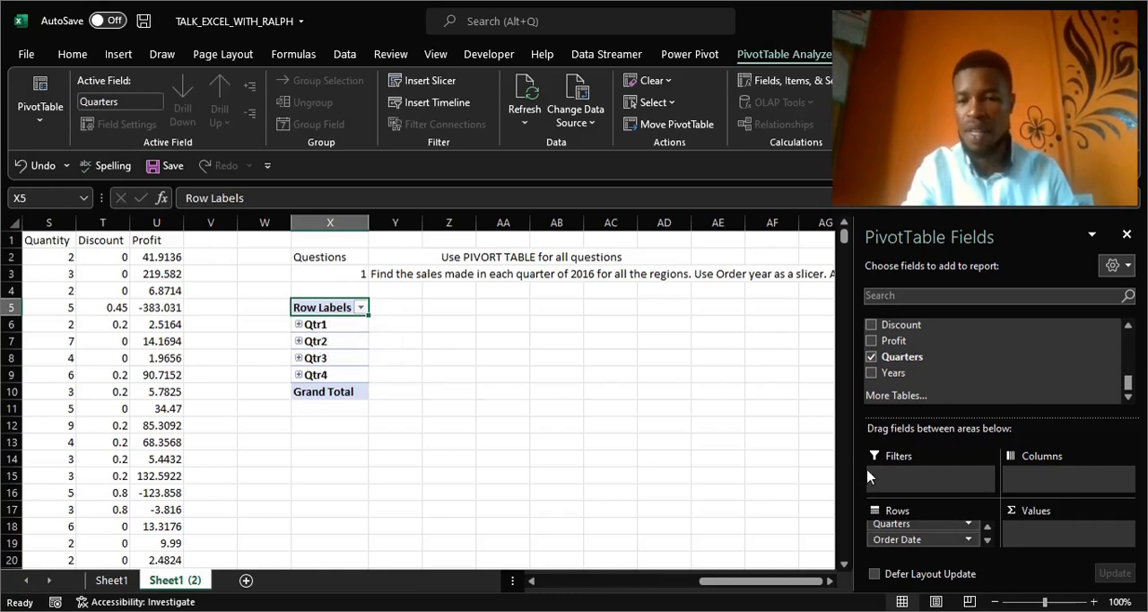
Place the Region field in the pivot table's columns.
left_click(1129, 330)
left_click(1129, 330)
left_click(1129, 330)
left_click(1129, 330)
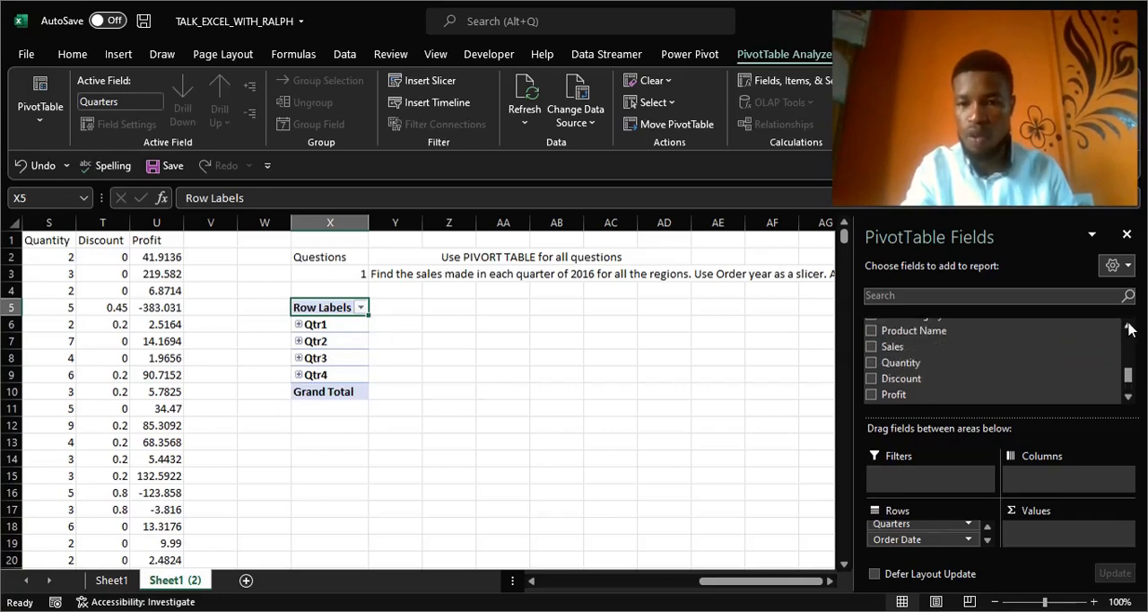
left_click(1129, 330)
left_click(1129, 331)
left_click(1129, 330)
left_click(1130, 330)
left_click(1129, 330)
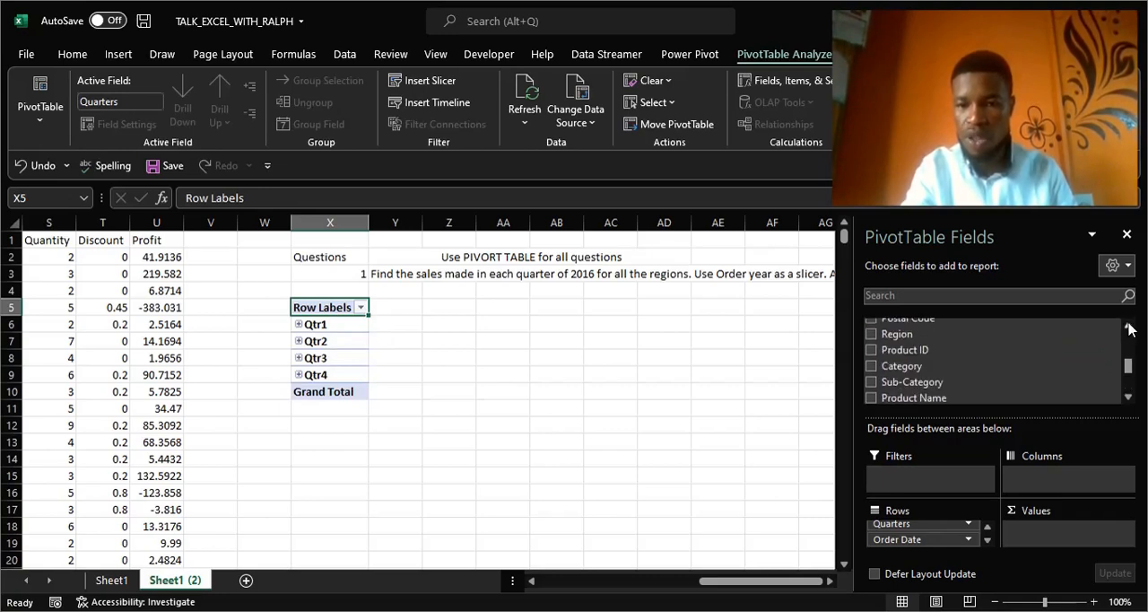
left_click(870, 335)
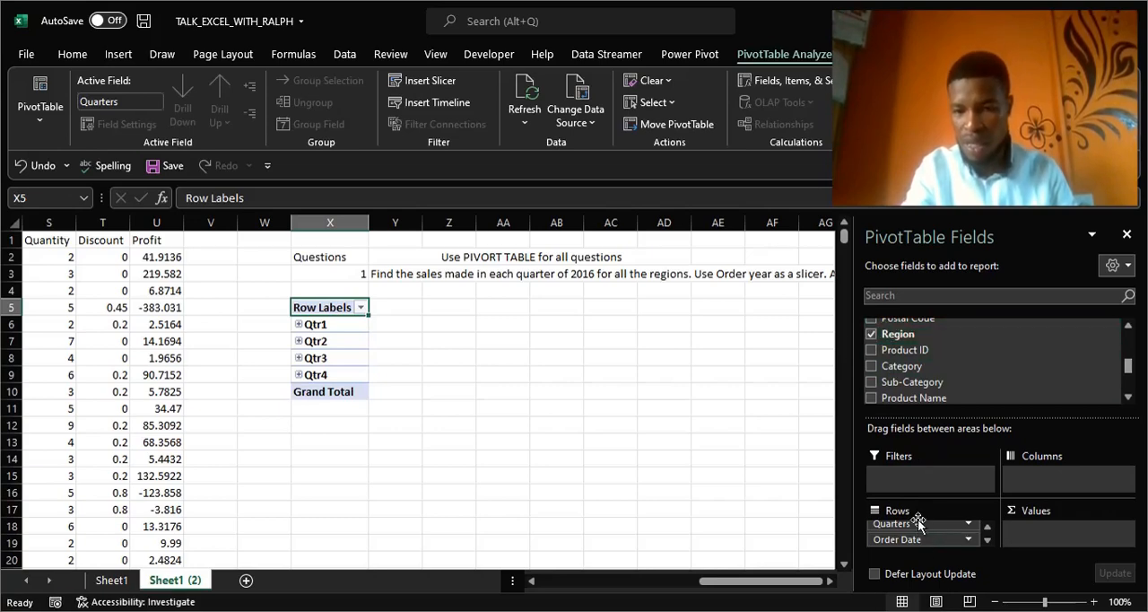
left_click(869, 335)
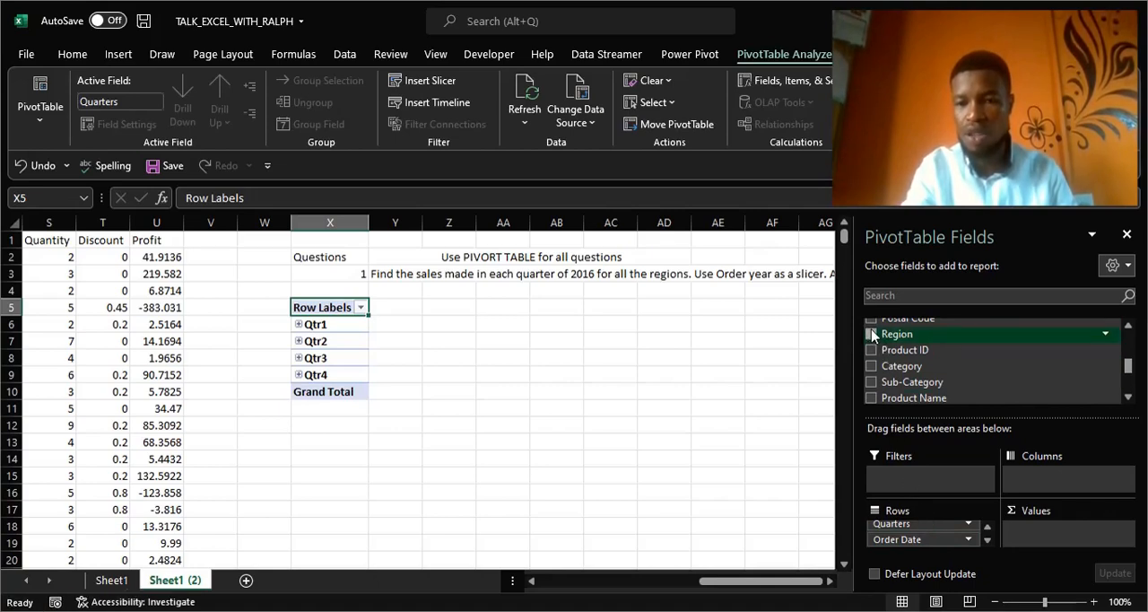
left_click_drag(872, 334, 1039, 481)
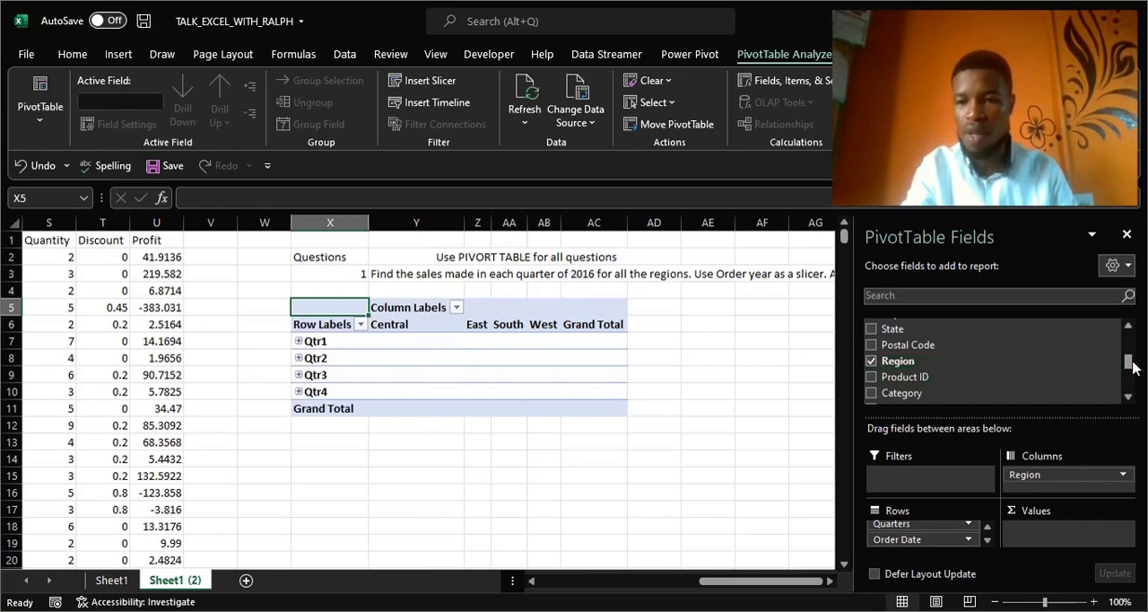
Add the Sales field to the pivot table's values and close the field list.
scroll(1129, 362, "down", 2)
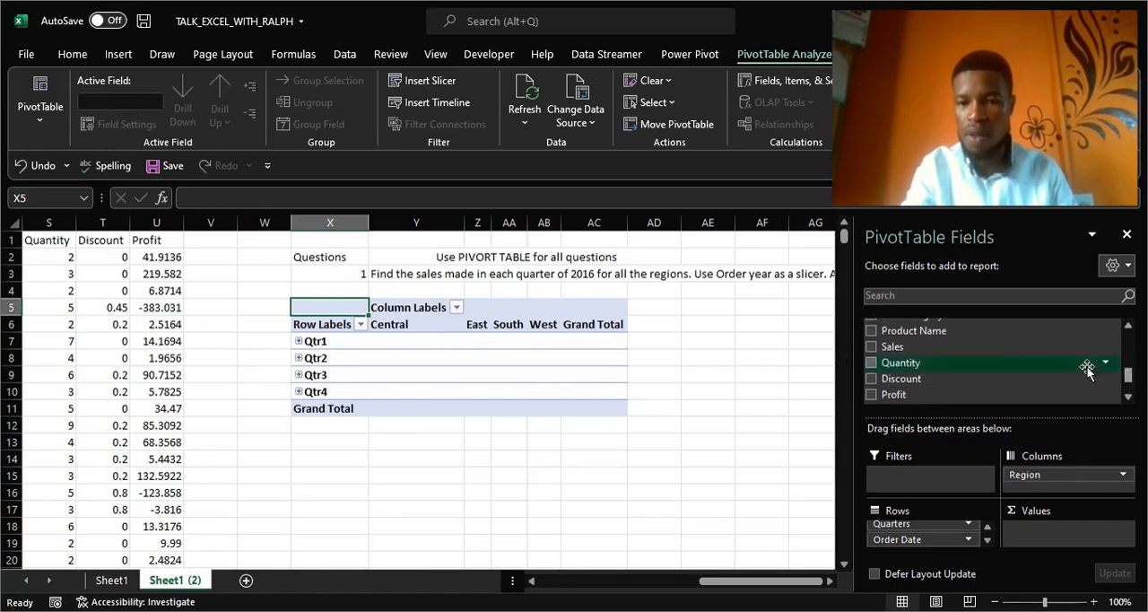
left_click(871, 348)
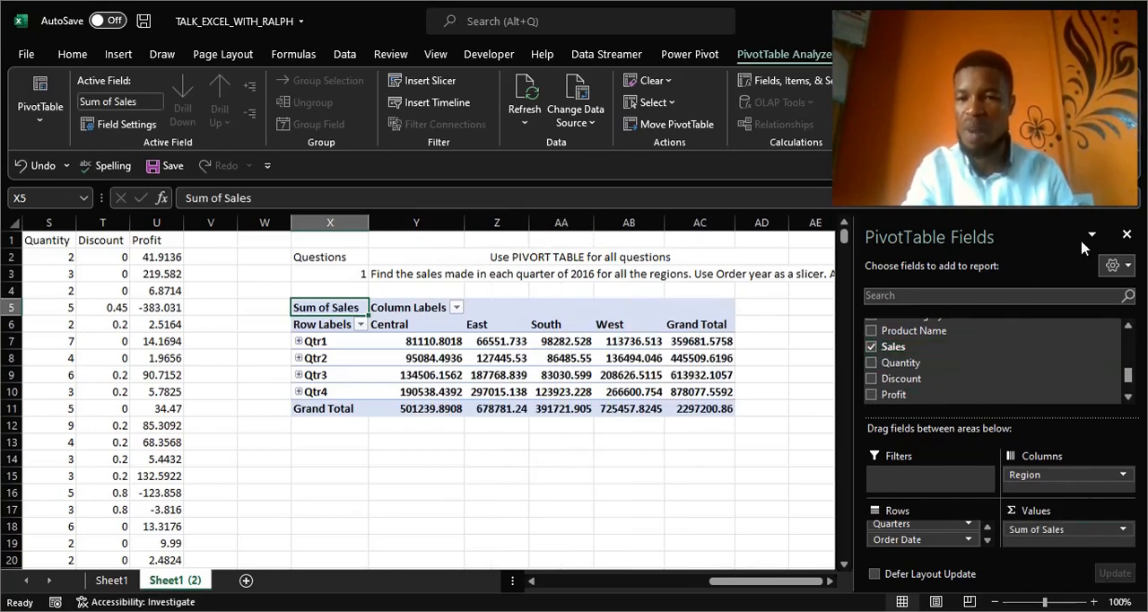
left_click(1127, 236)
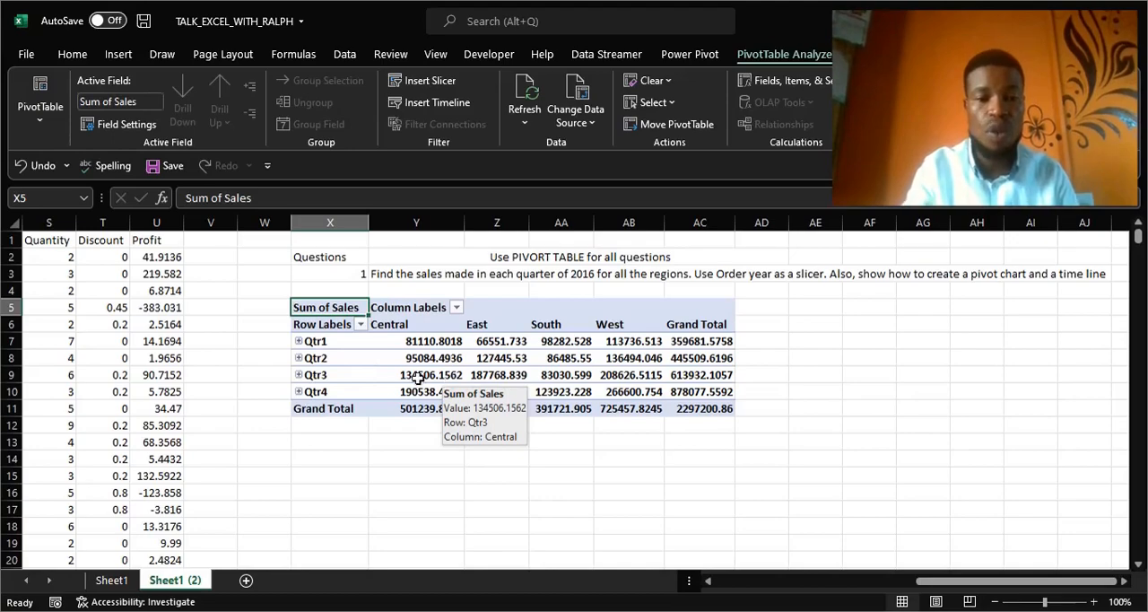
Expand all four quarters in the pivot table to show their months.
left_click(298, 342)
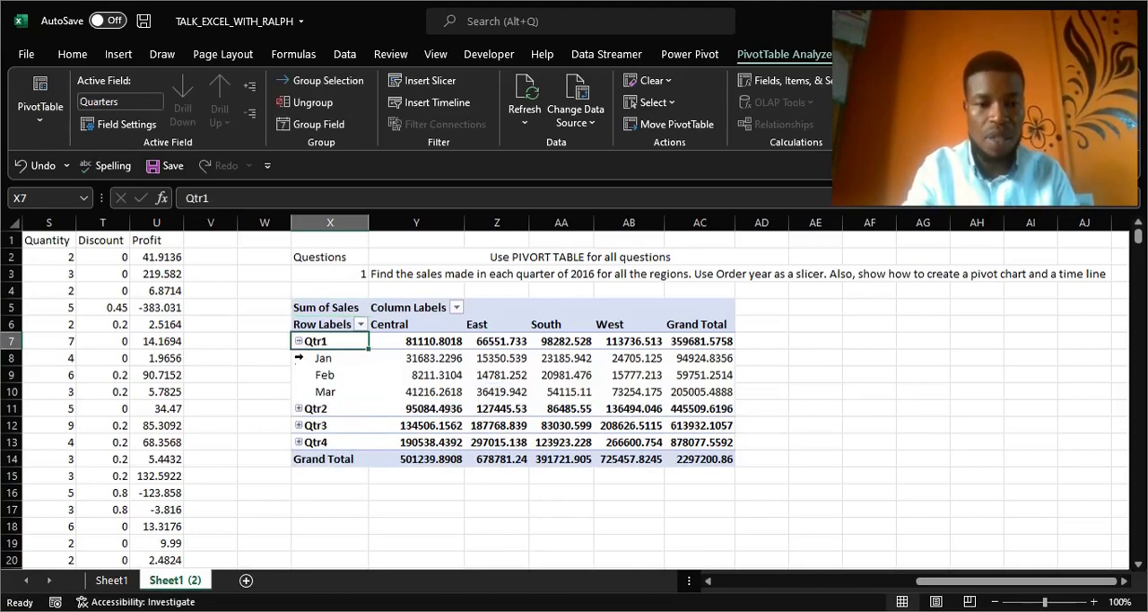
left_click(298, 409)
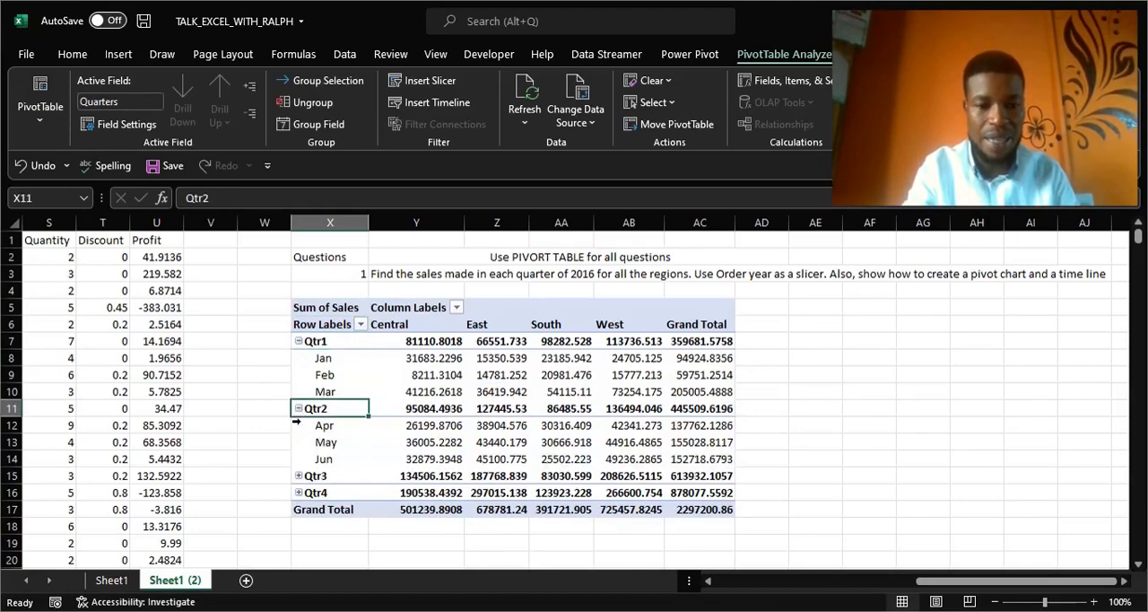
left_click(299, 476)
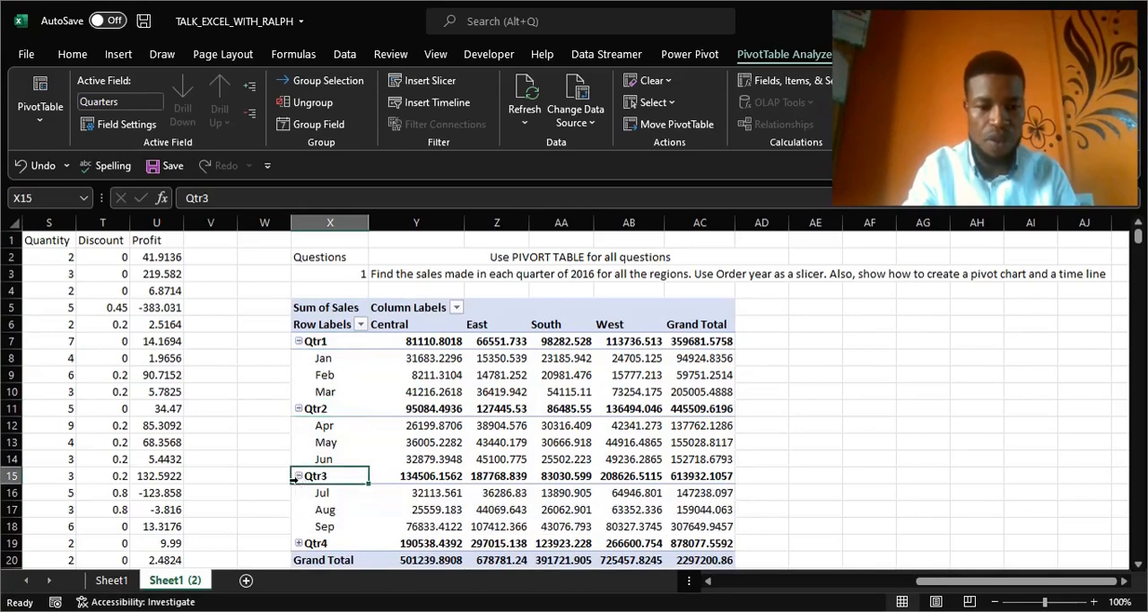
scroll(300, 502, "down", 1)
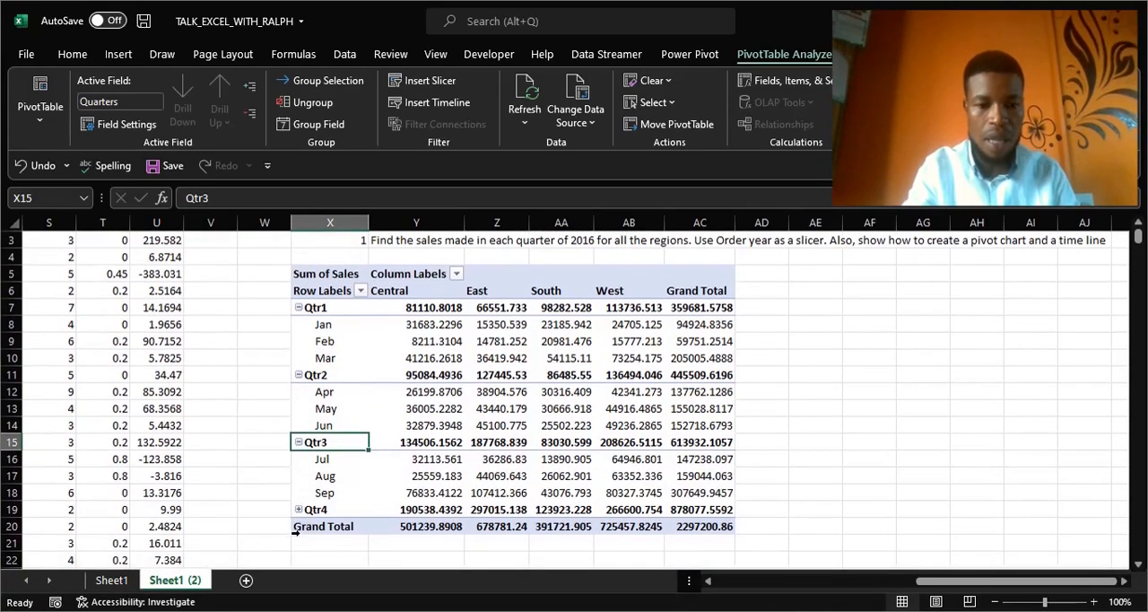
left_click(298, 509)
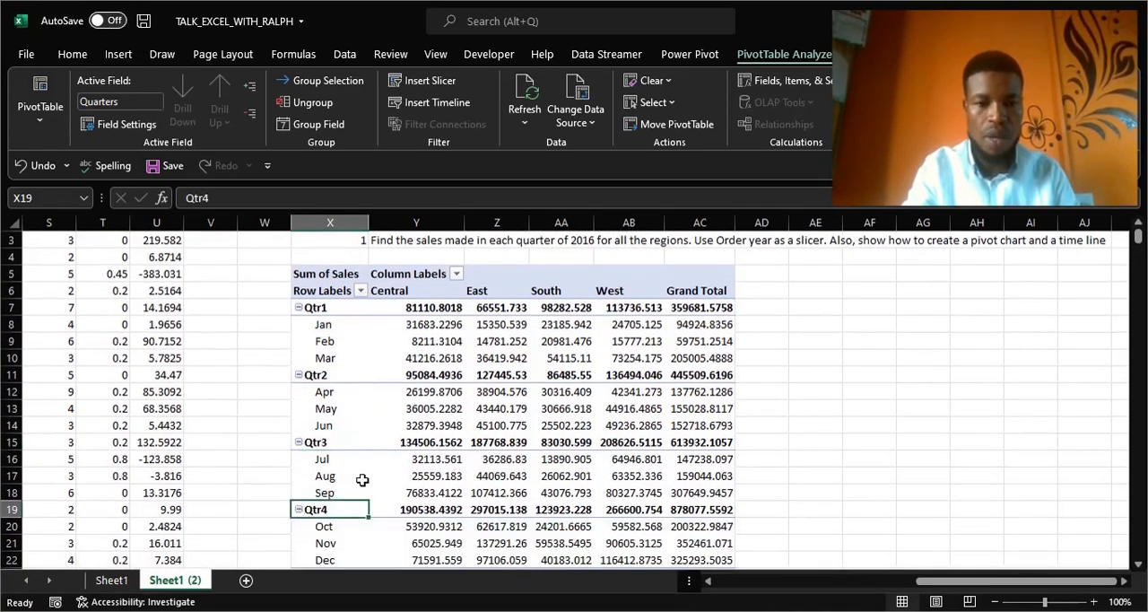
scroll(361, 480, "down", 1)
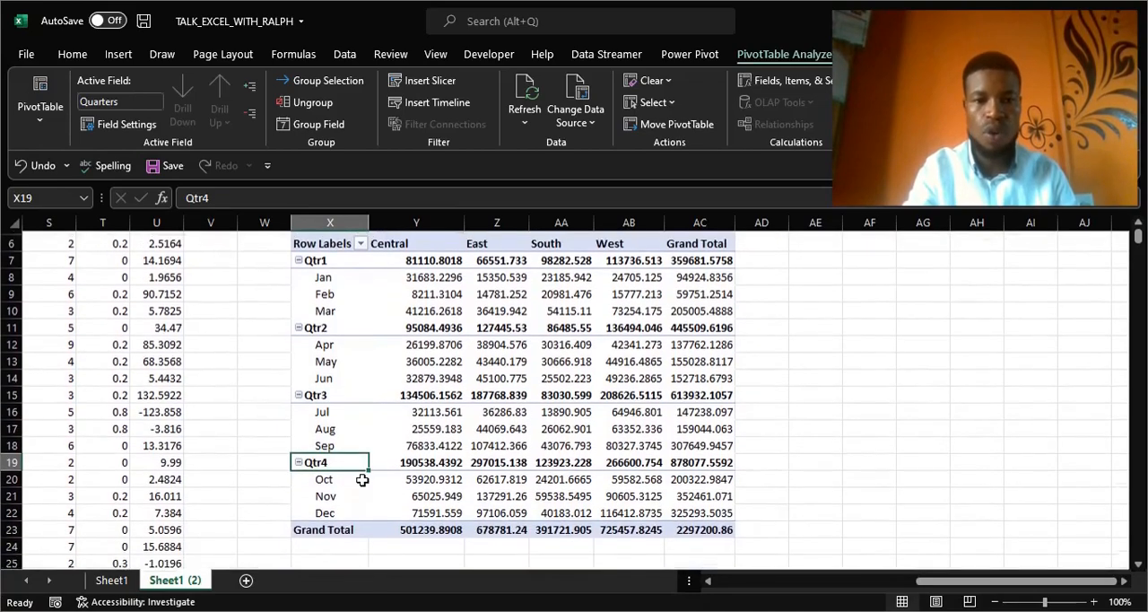
scroll(361, 479, "up", 1)
scroll(361, 480, "up", 1)
scroll(361, 480, "down", 1)
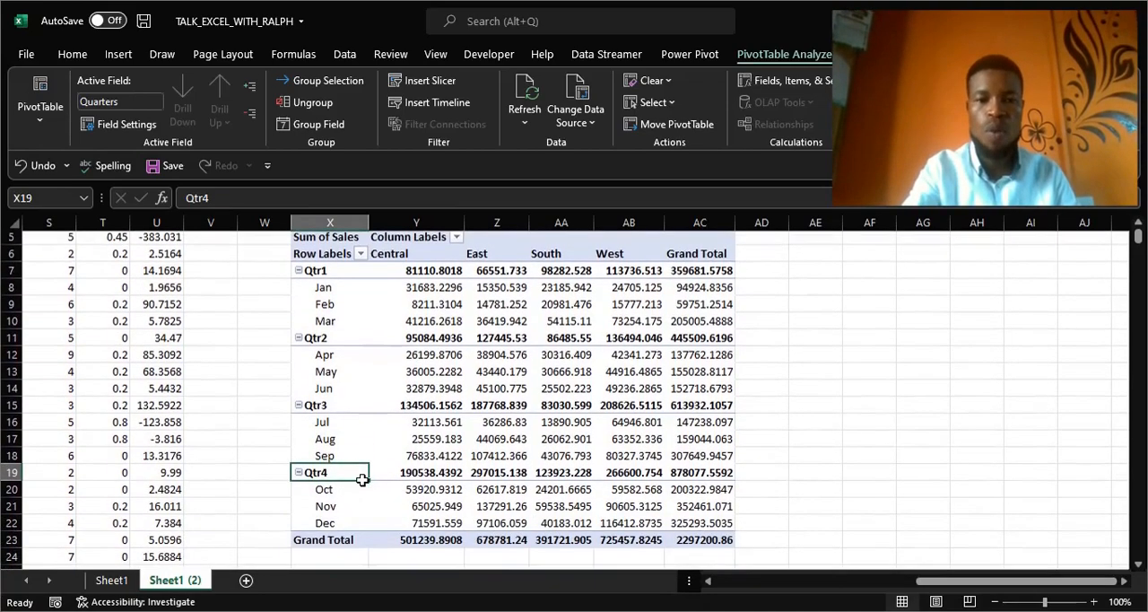
scroll(362, 480, "up", 1)
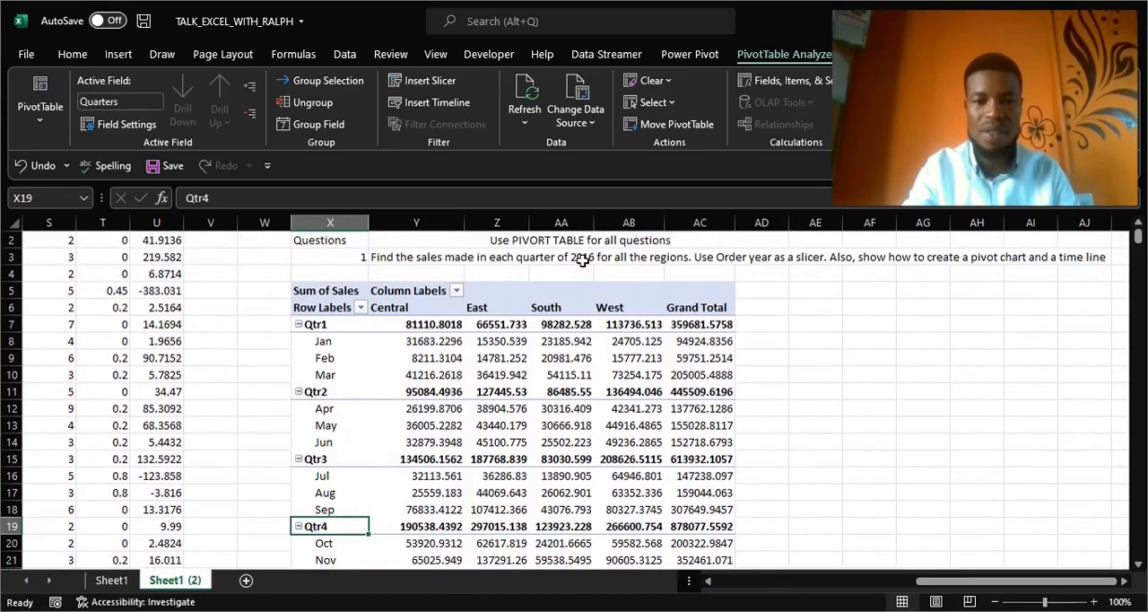
Filter the row labels' Order Date to dates between 1/1/2016 and 12/31/2016.
left_click(334, 340)
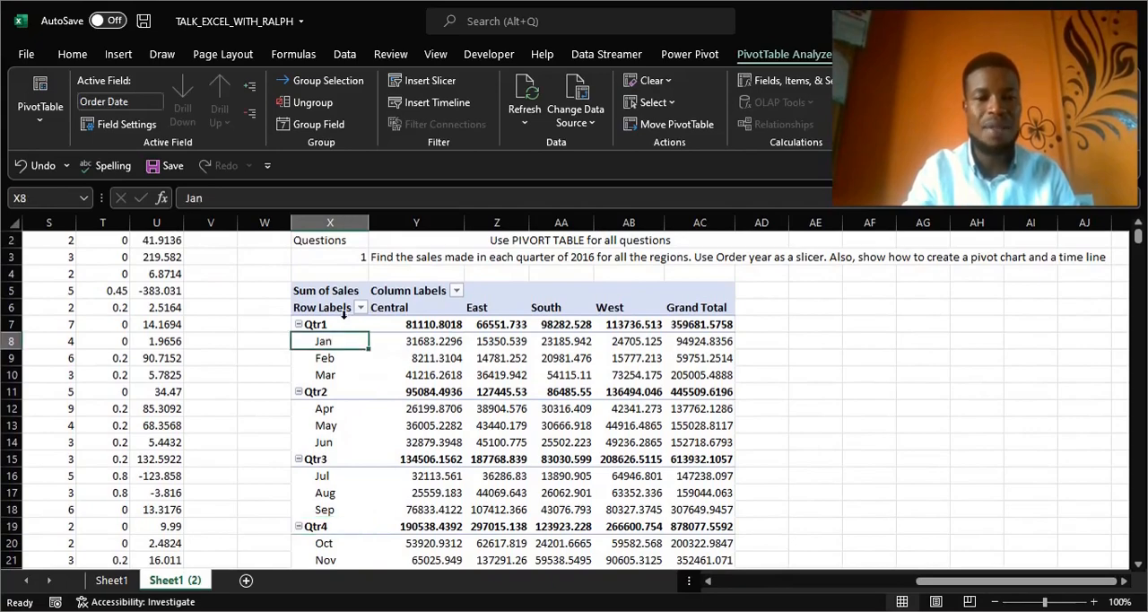
left_click(361, 308)
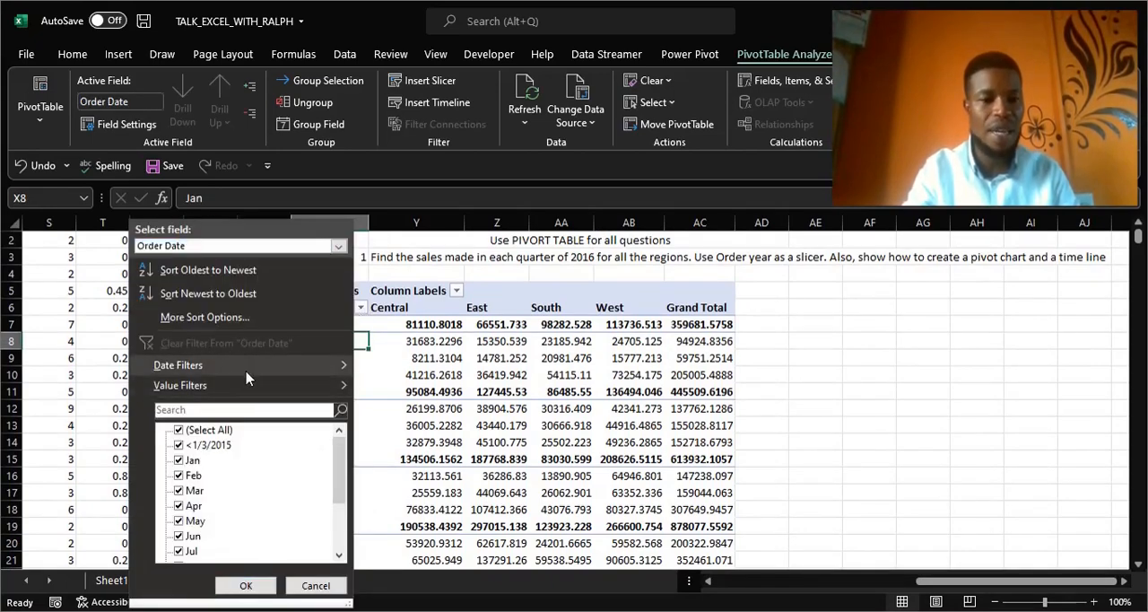
mouse_move(242, 371)
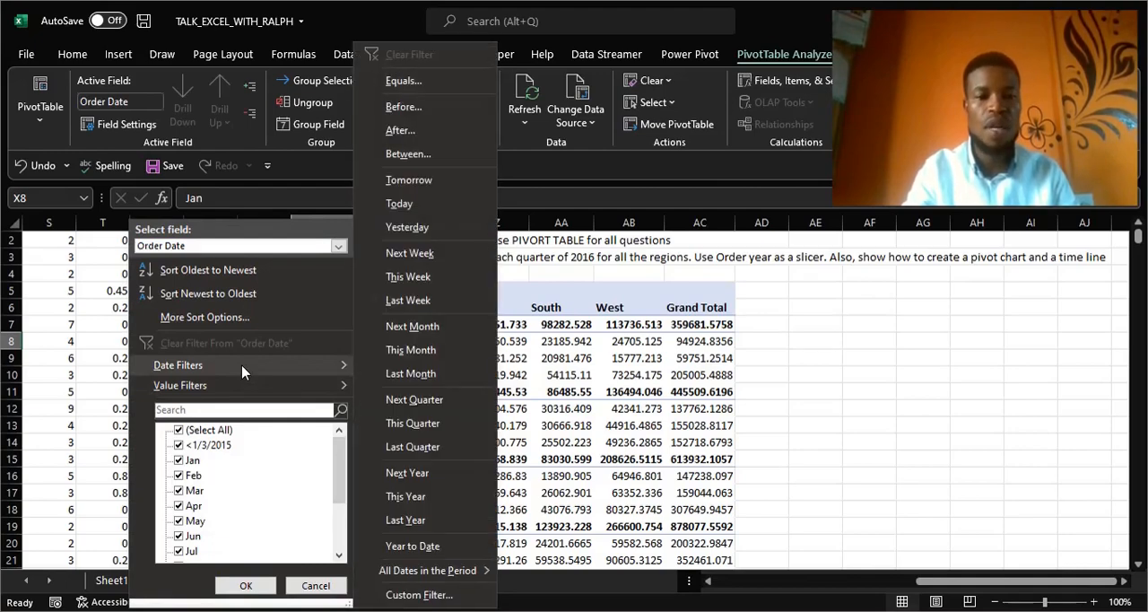
left_click(409, 154)
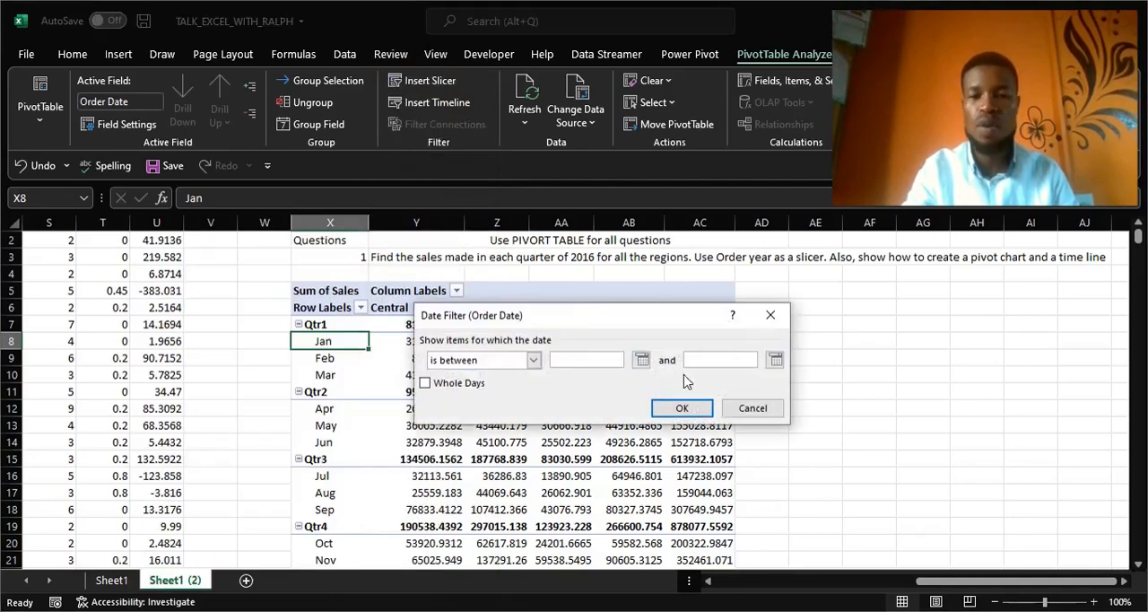
left_click_drag(580, 317, 777, 308)
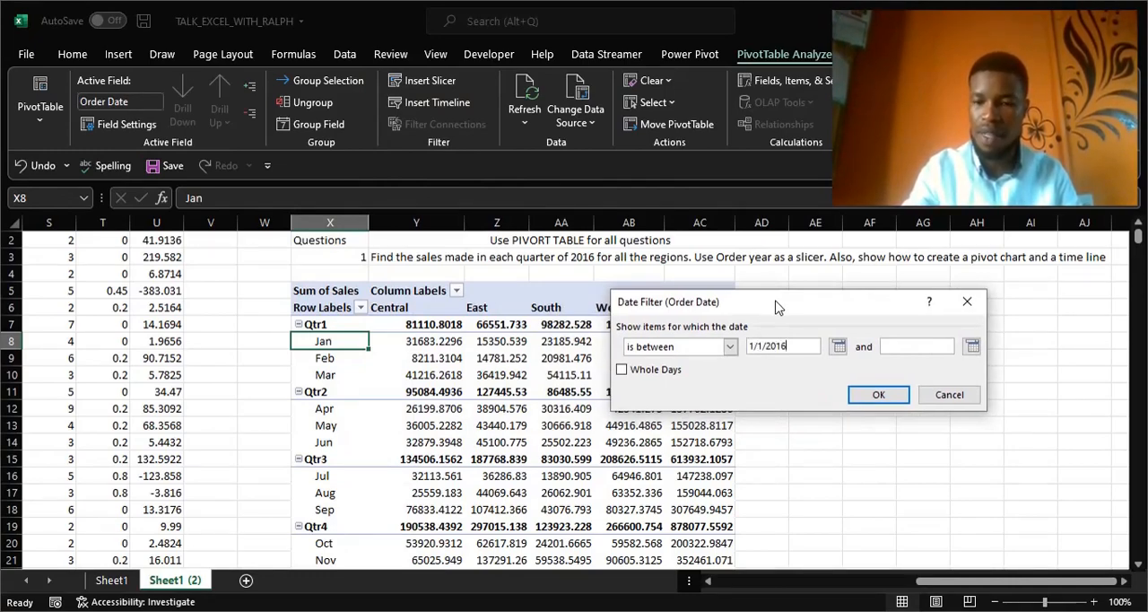
left_click(901, 346)
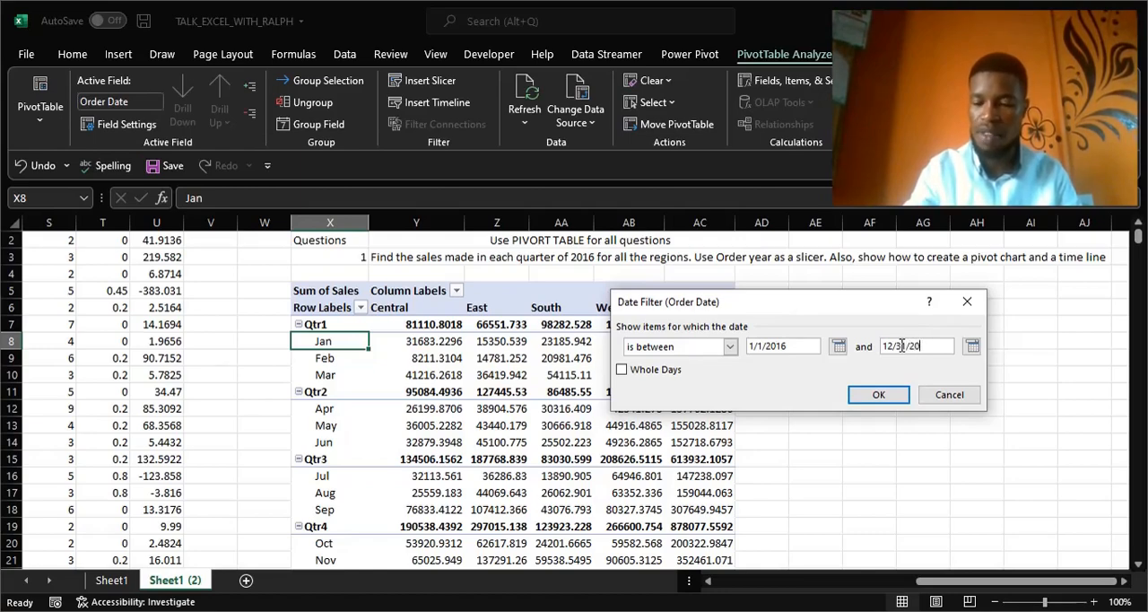
type("12/31/2016")
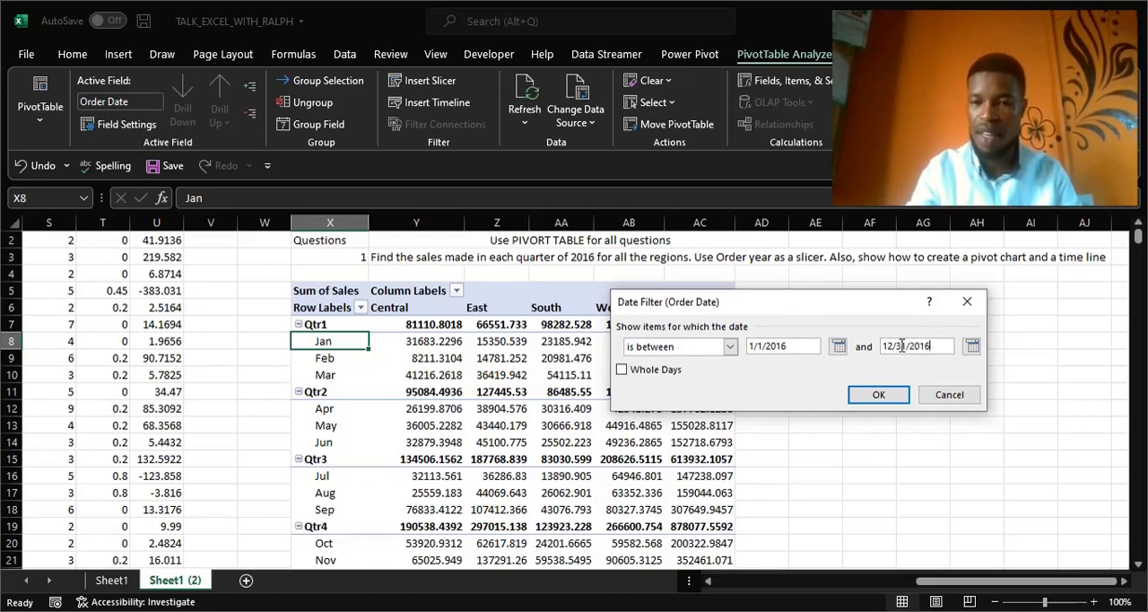
left_click(878, 396)
scroll(646, 377, "down", 1)
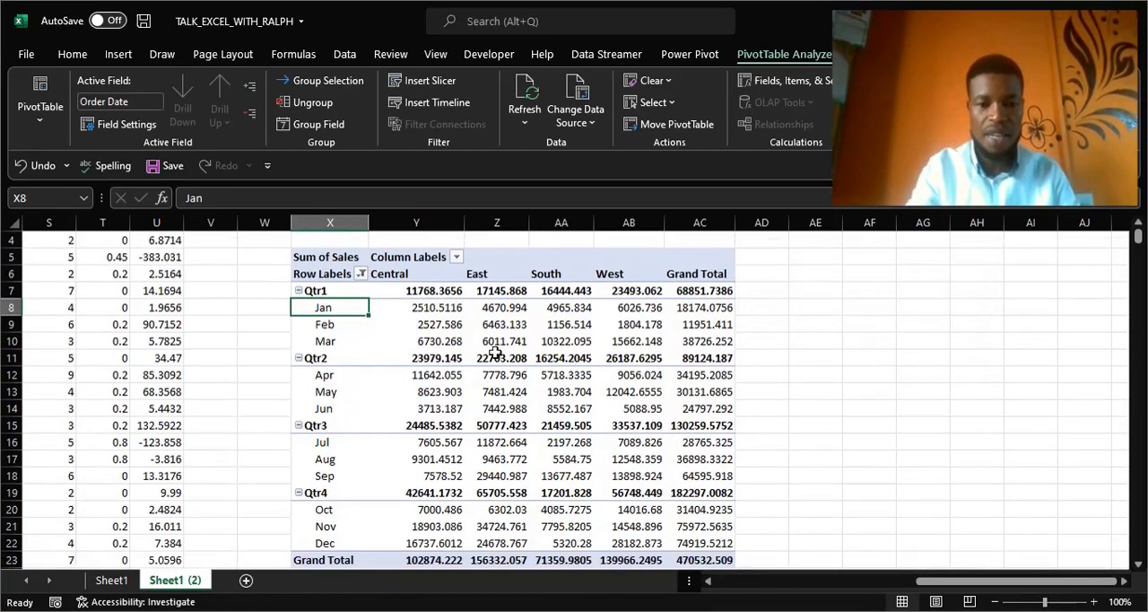
scroll(495, 352, "down", 1)
scroll(495, 351, "down", 1)
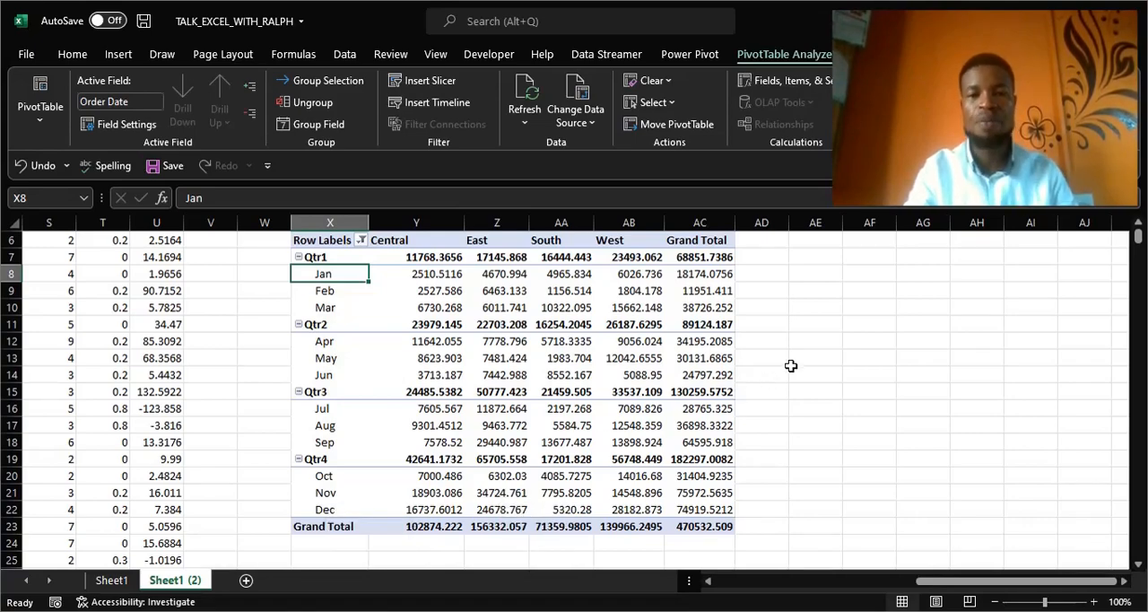
Insert a 2-D line pivot chart from the whole pivot table and place it beside the table.
scroll(791, 365, "right", 3)
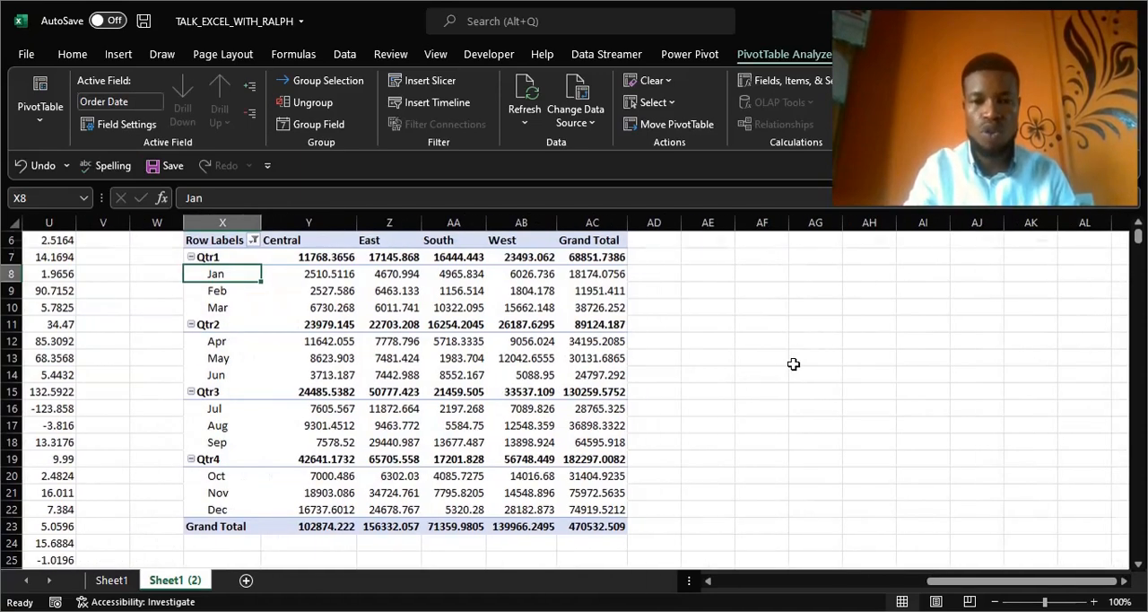
scroll(793, 364, "up", 2)
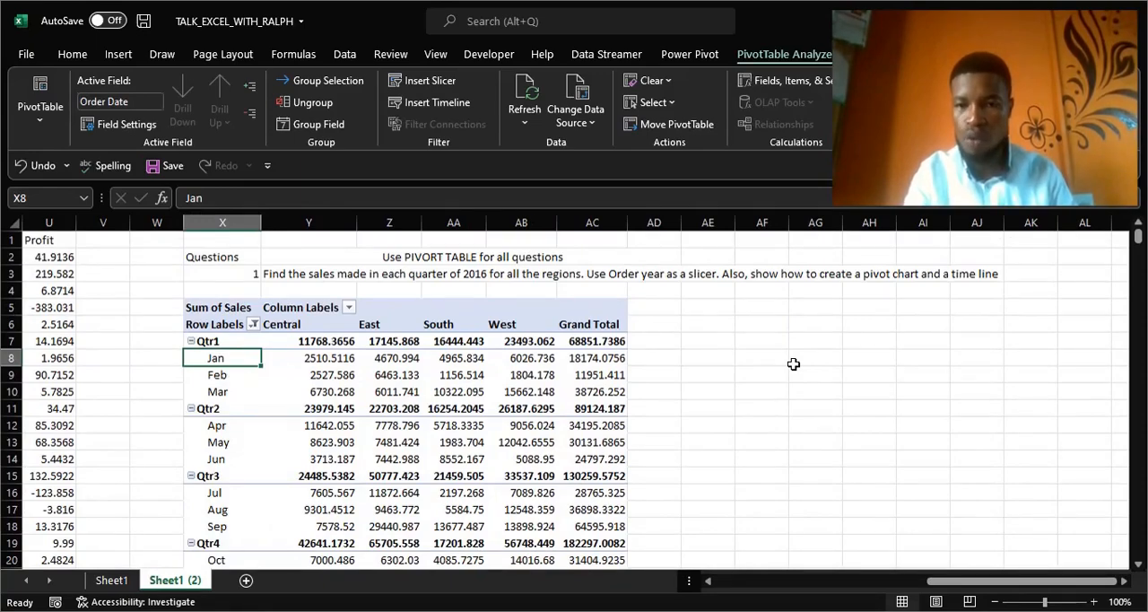
scroll(794, 363, "down", 1)
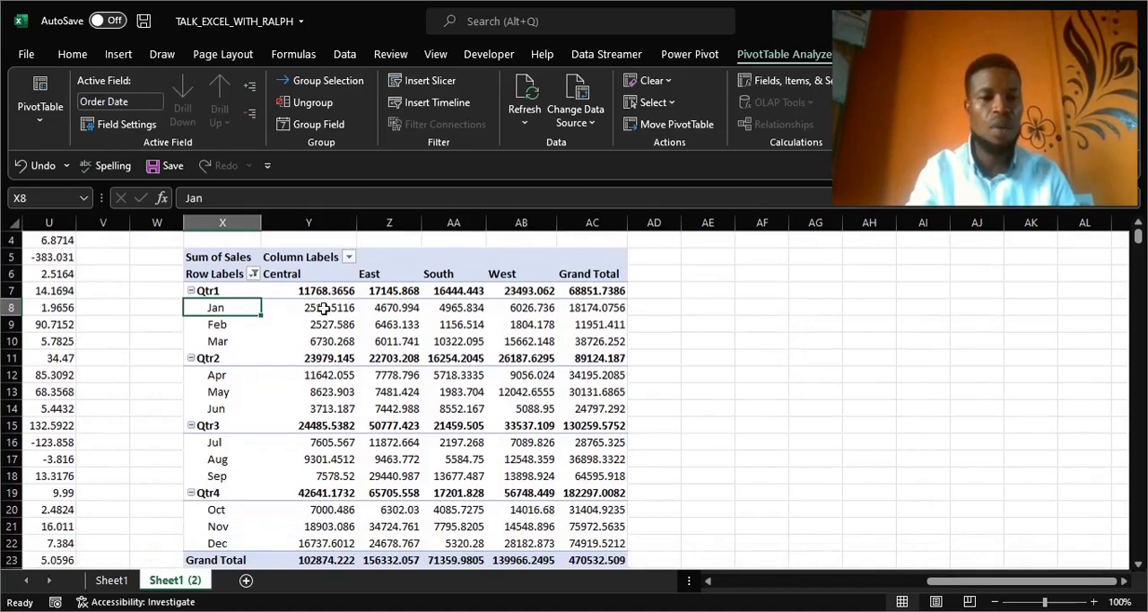
left_click(189, 256)
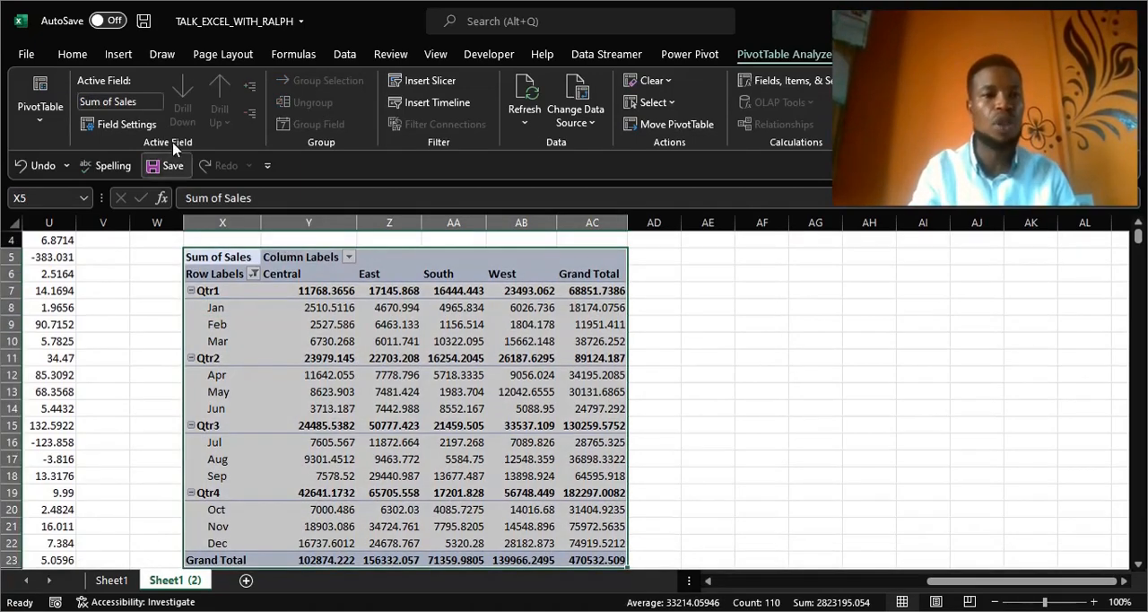
left_click(119, 55)
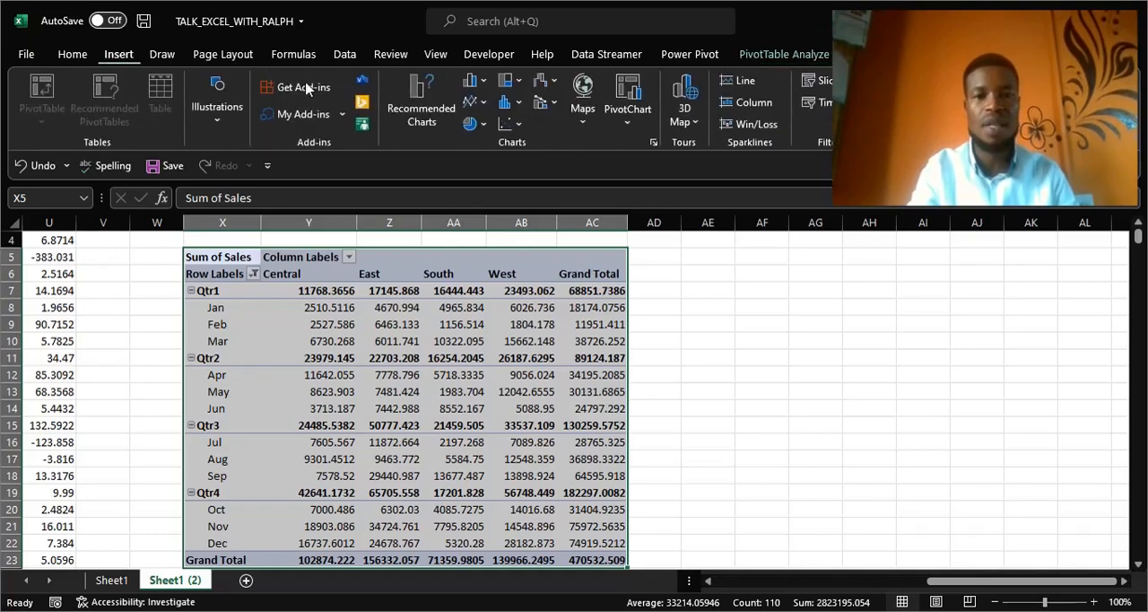
left_click(484, 104)
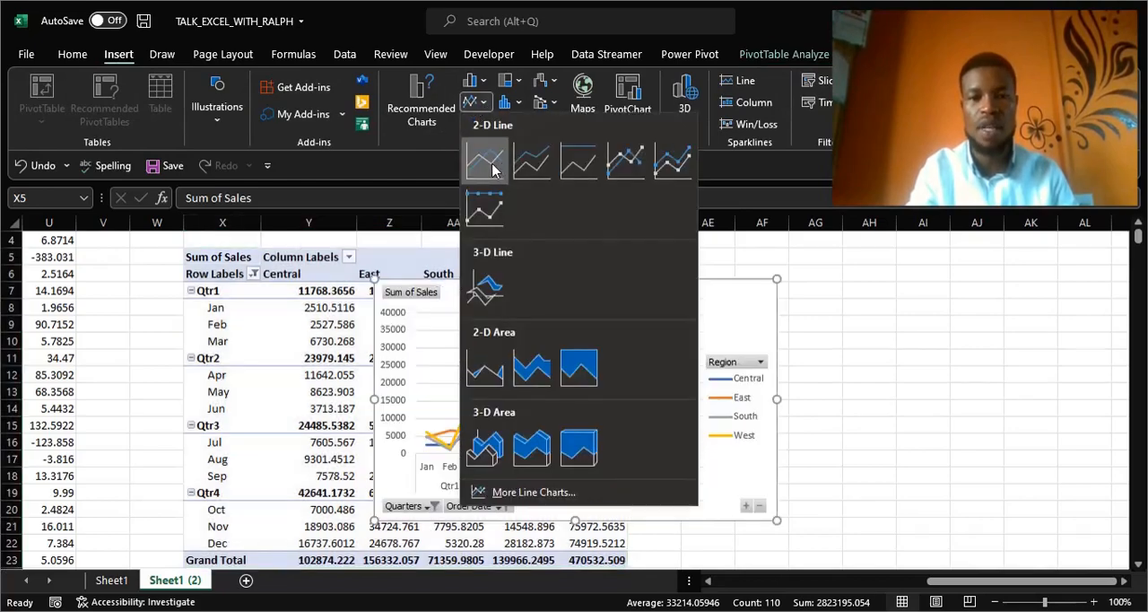
left_click(492, 169)
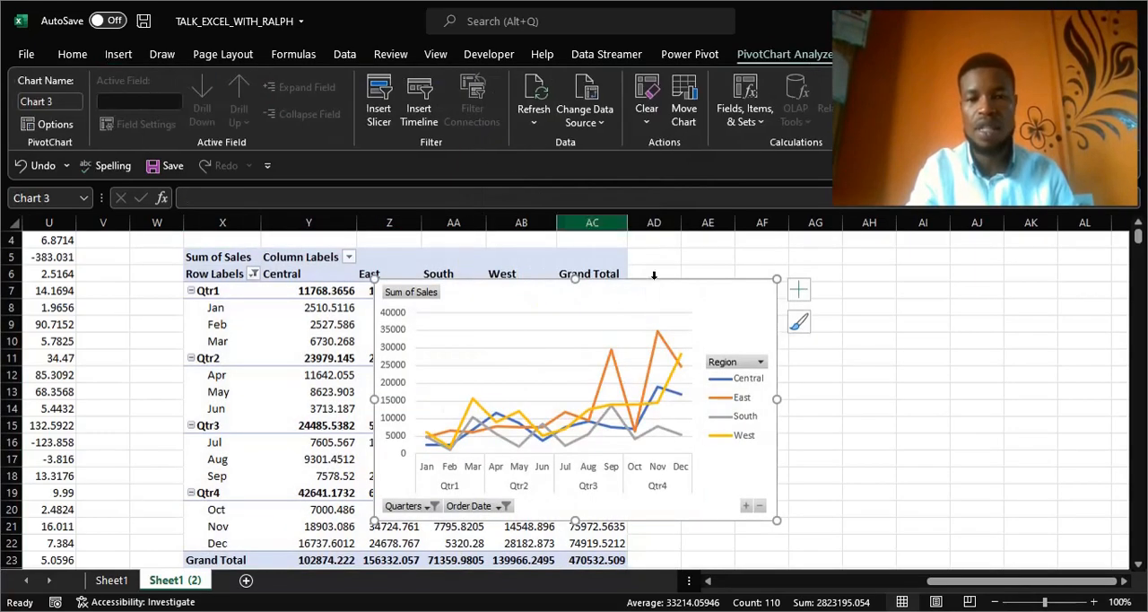
left_click_drag(617, 295, 873, 272)
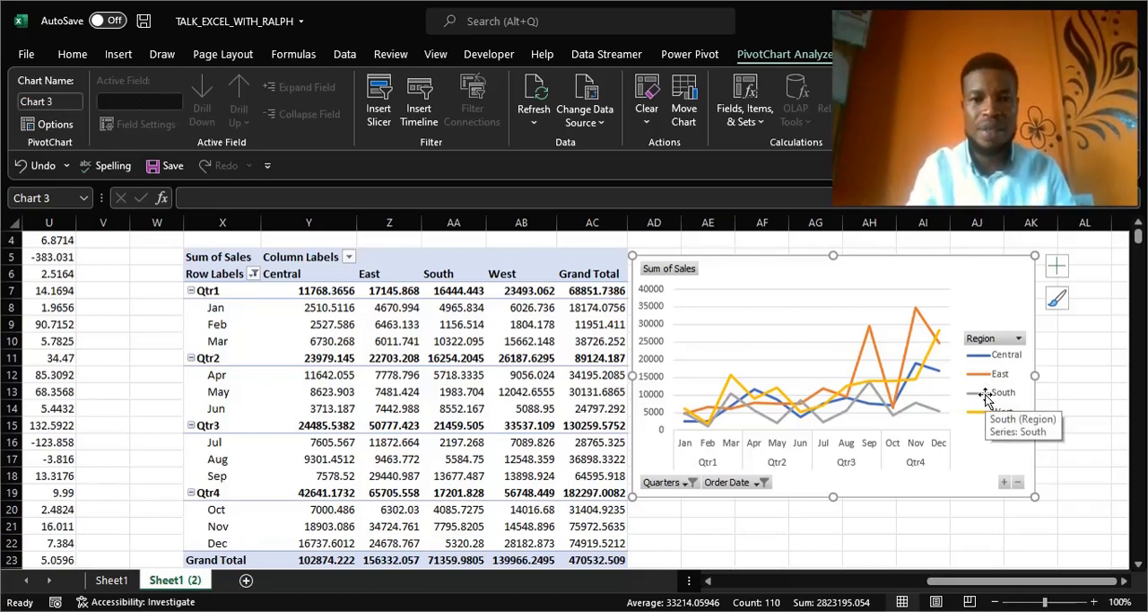
Insert an Order Date timeline for the pivot table and move it to the lower edge of the pivot chart.
left_click(184, 257)
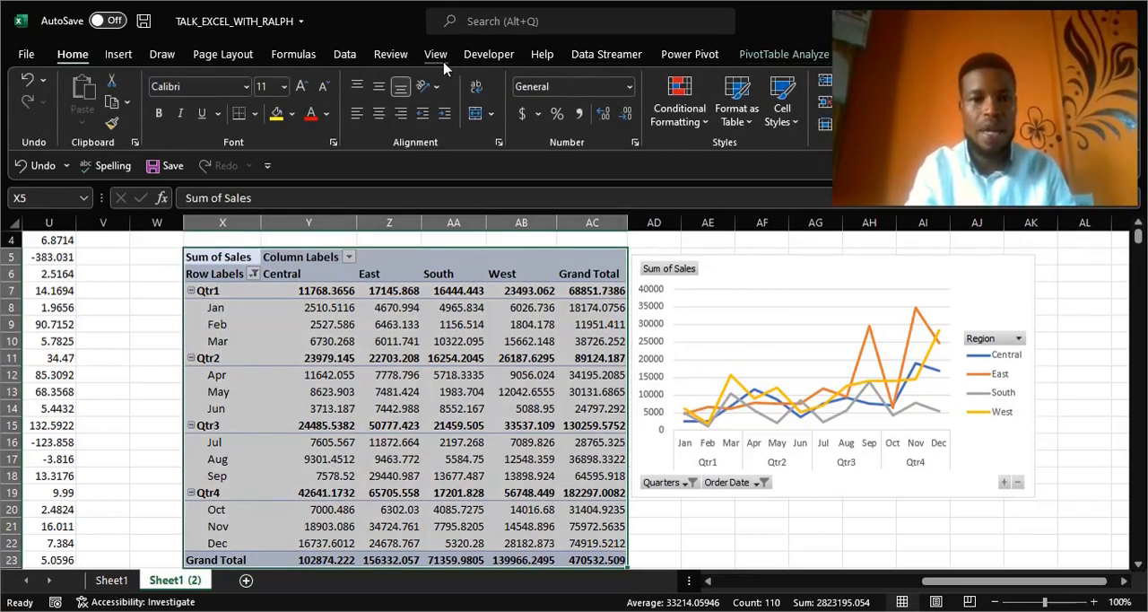
left_click(118, 54)
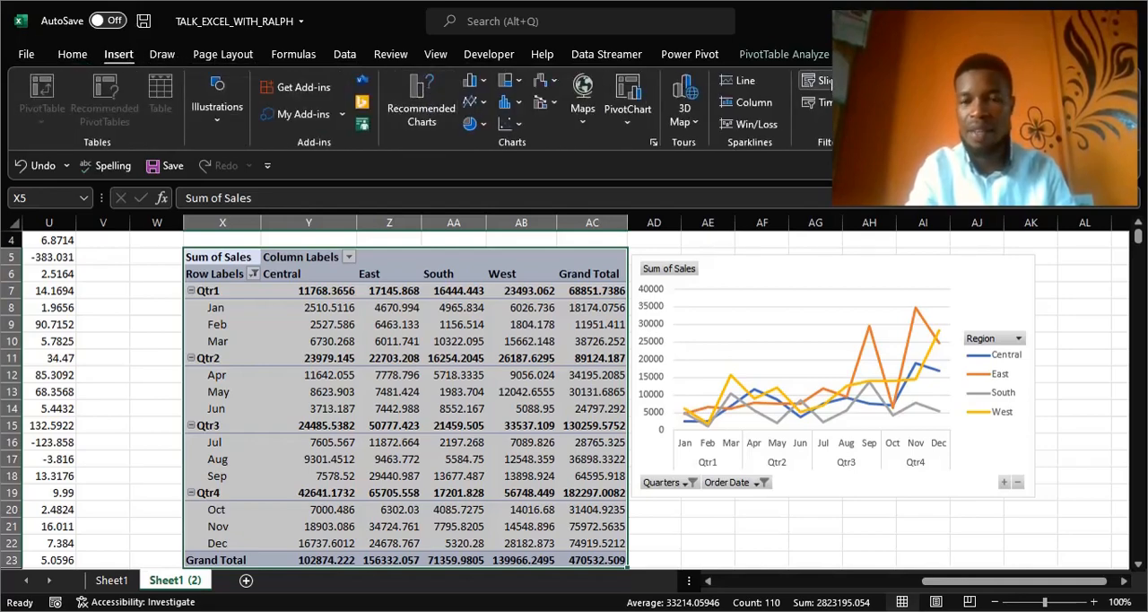
left_click(821, 102)
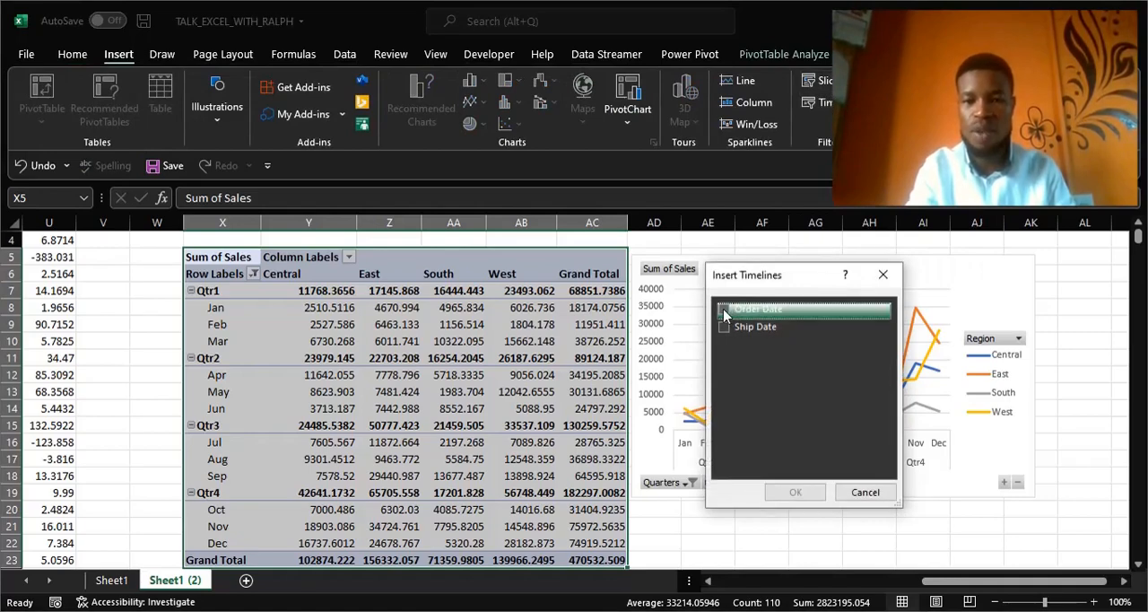
left_click(725, 312)
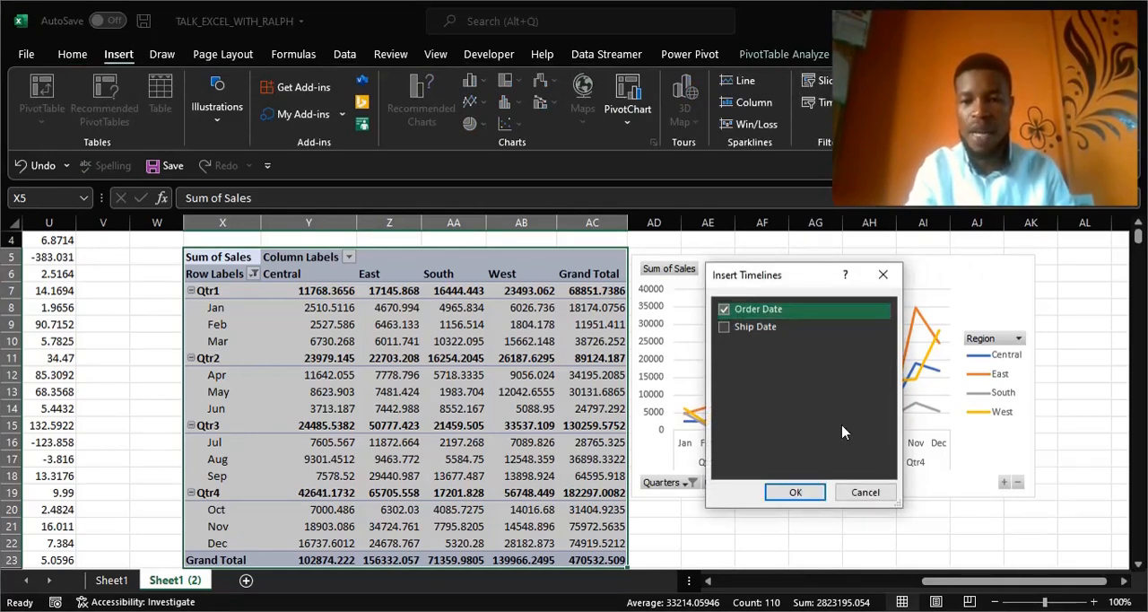
left_click(798, 492)
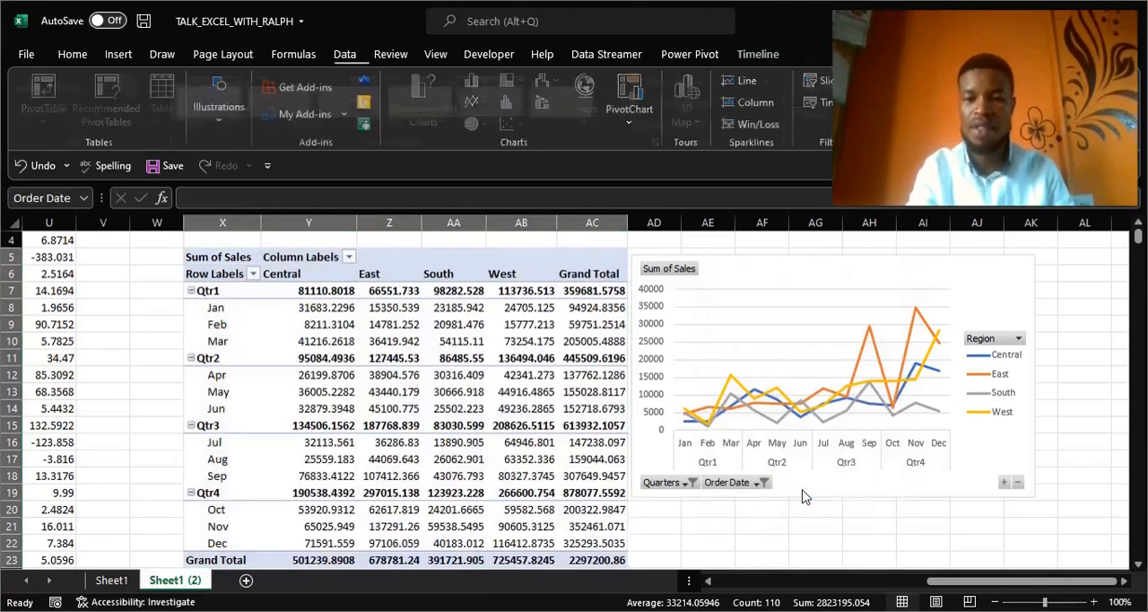
left_click_drag(552, 362, 781, 482)
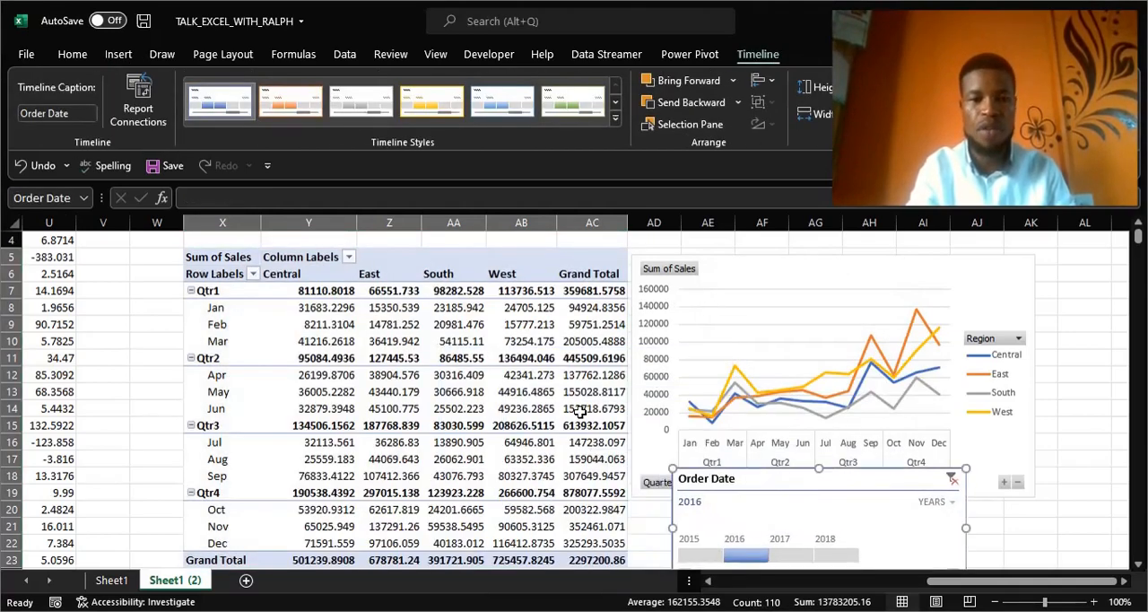
scroll(580, 411, "down", 1)
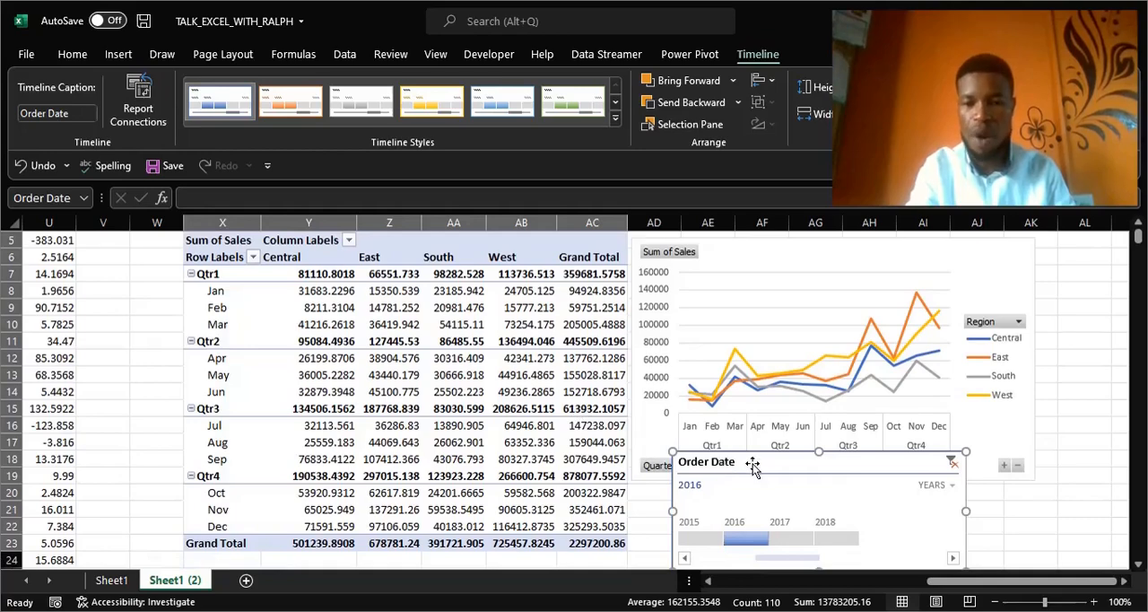
Shrink the pivot chart so it ends around row 16 and place the Order Date timeline directly beneath it.
left_click_drag(759, 464, 807, 480)
left_click(828, 296)
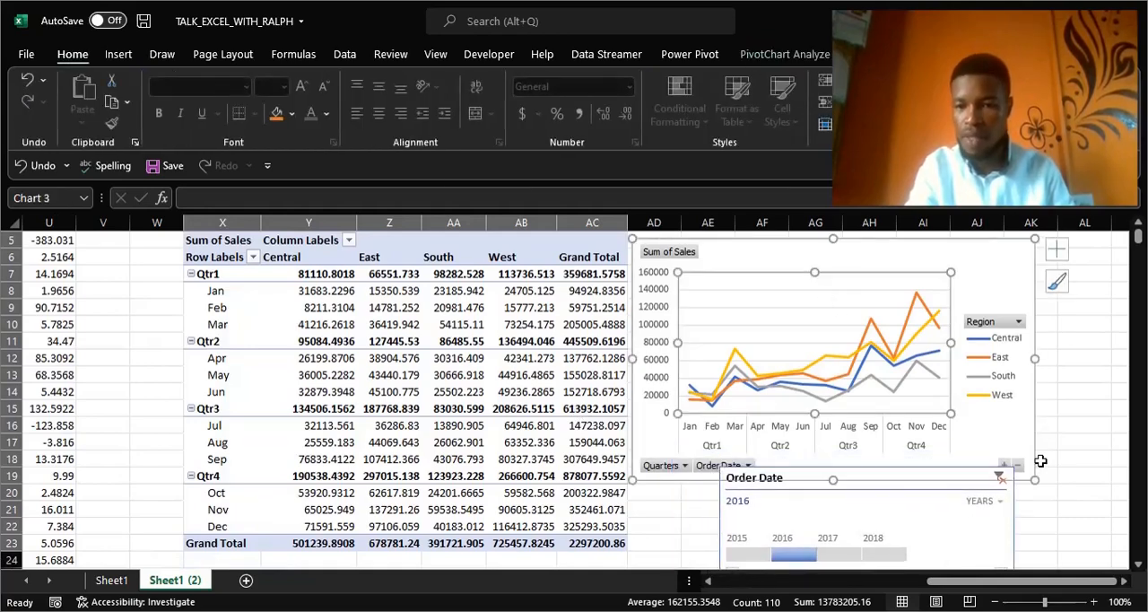
left_click_drag(1037, 482, 1002, 418)
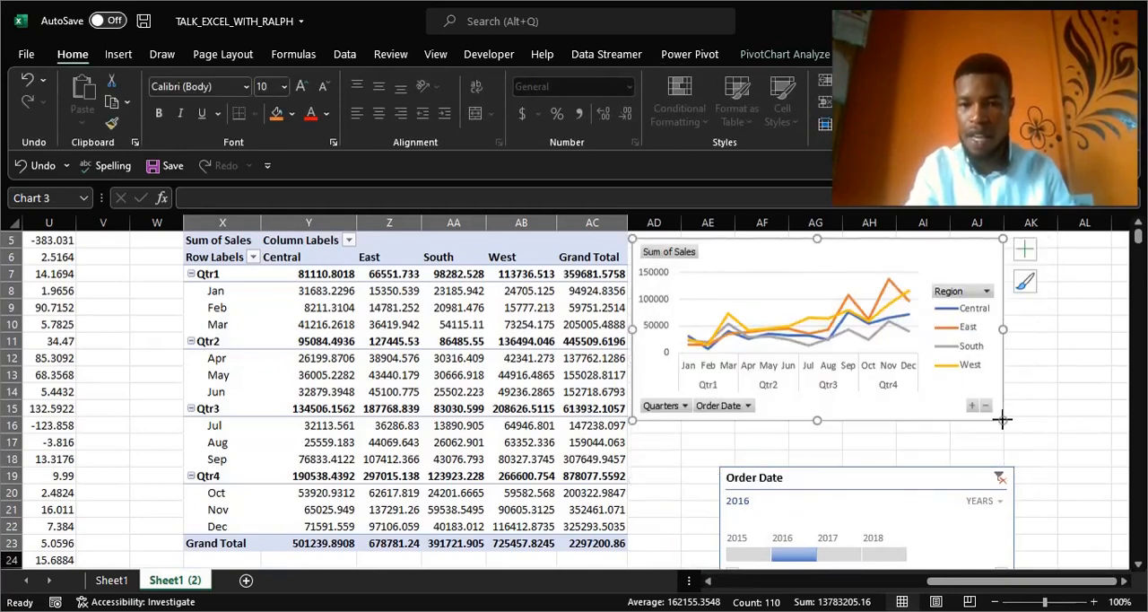
left_click(850, 476)
left_click_drag(849, 477, 812, 450)
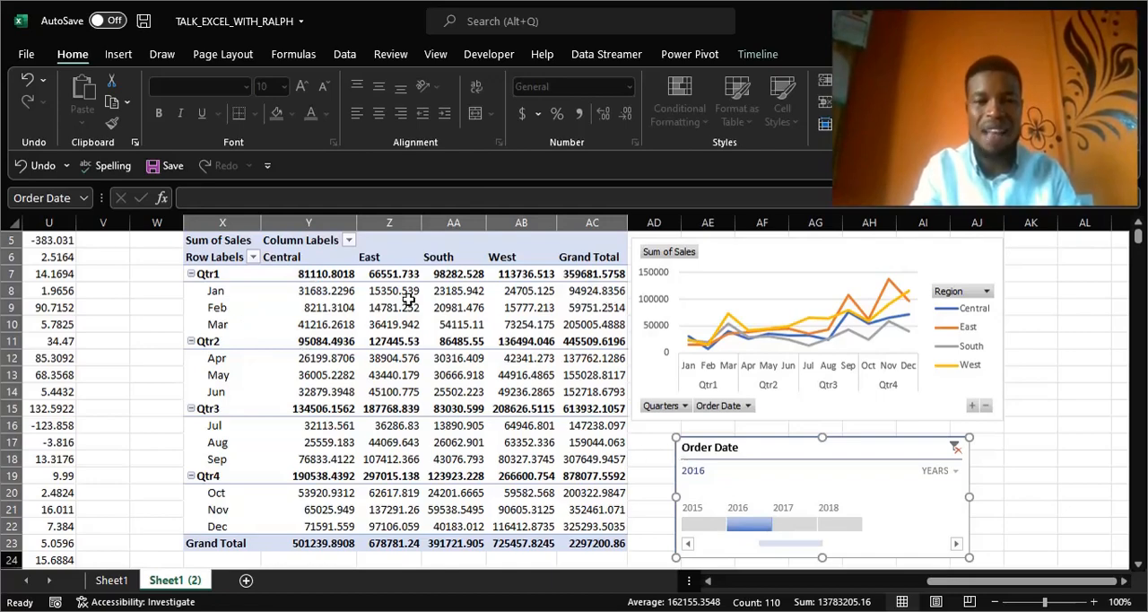
Filter the pivot table and chart with the Order Date timeline by 2015, 2016, 2017 and 2018 in turn, back through 2017, finishing on 2016.
left_click(707, 525)
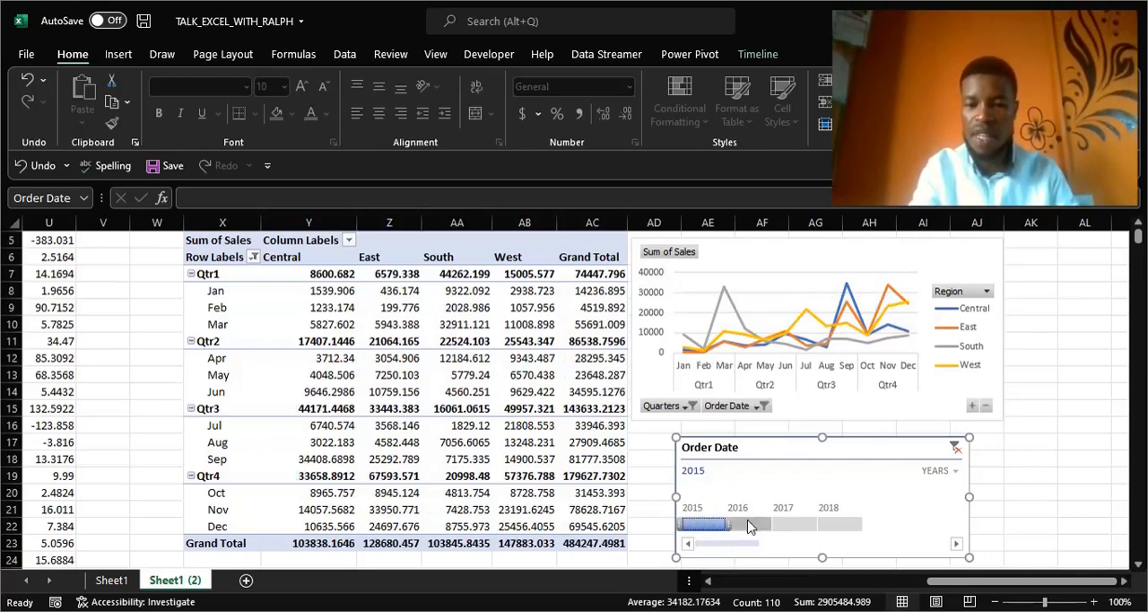
left_click(746, 522)
left_click(787, 528)
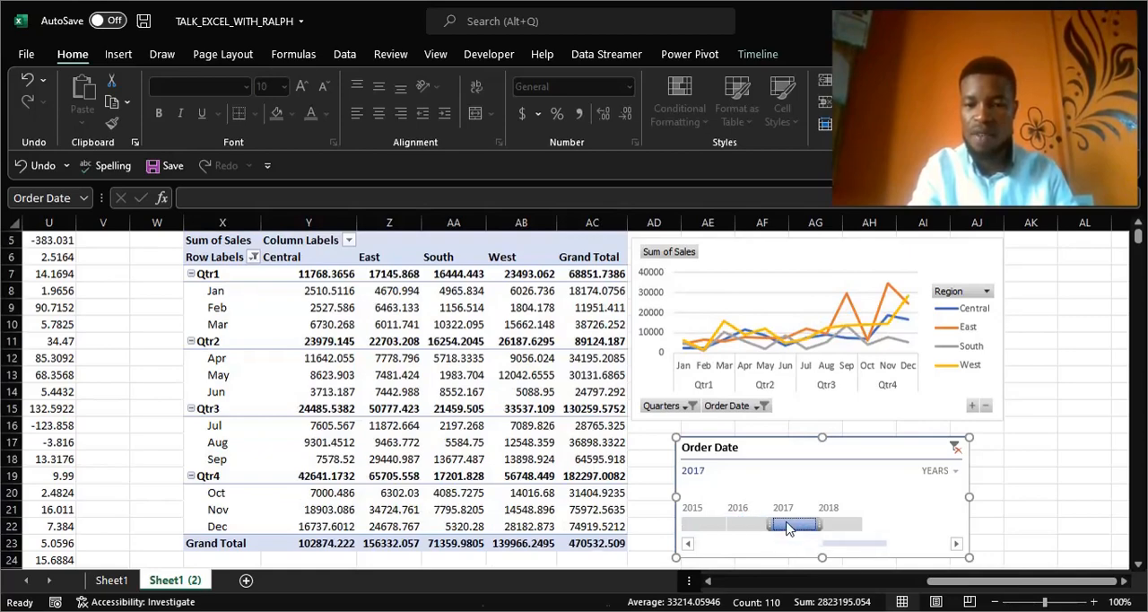
left_click(832, 526)
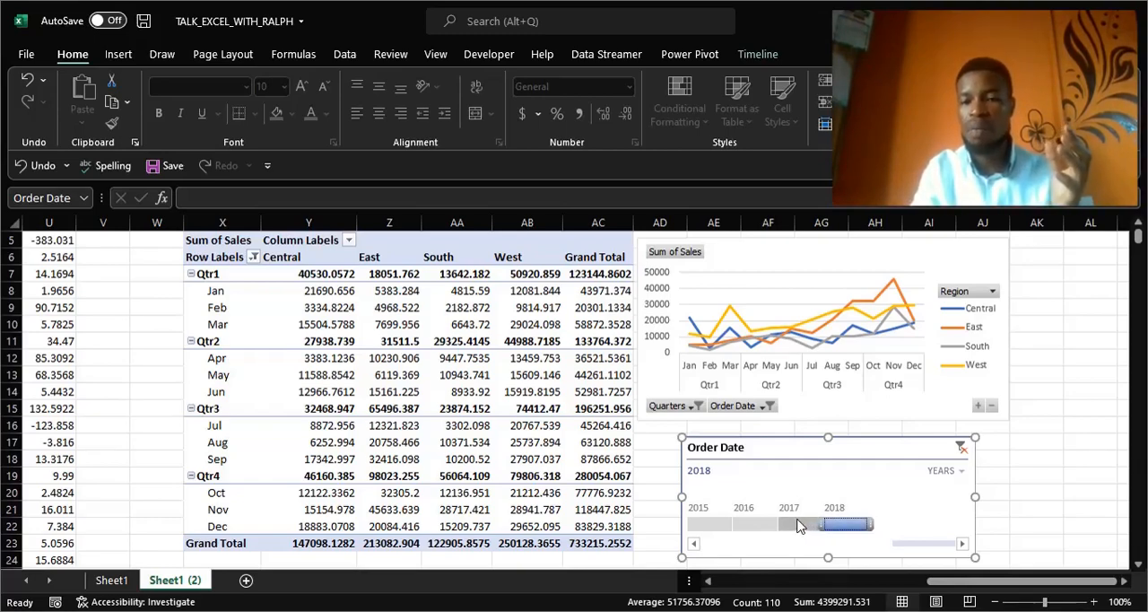
left_click(798, 525)
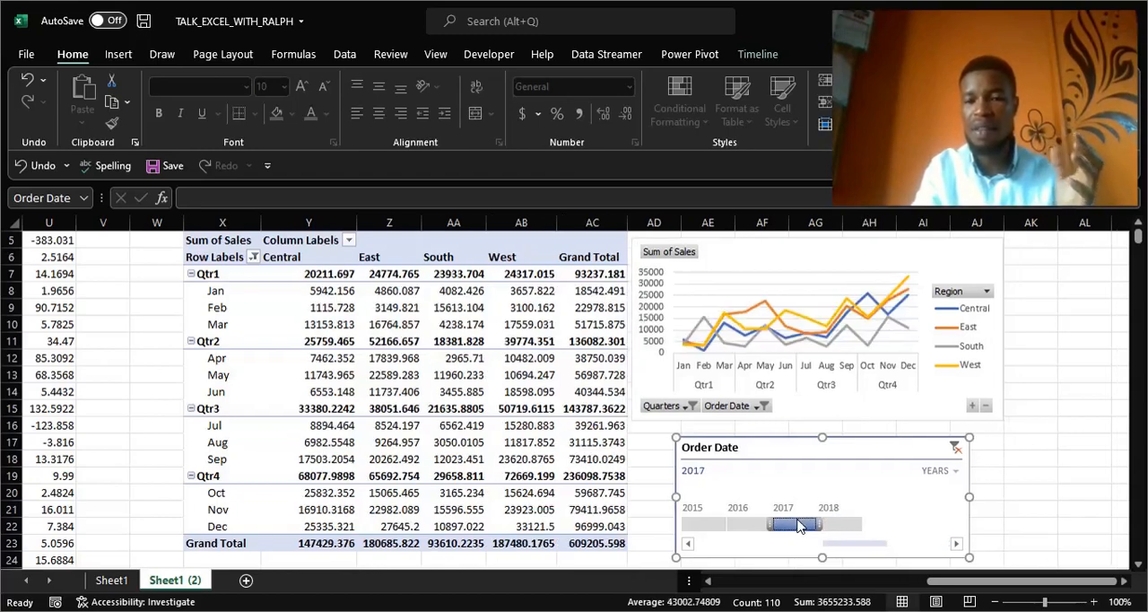
left_click(753, 527)
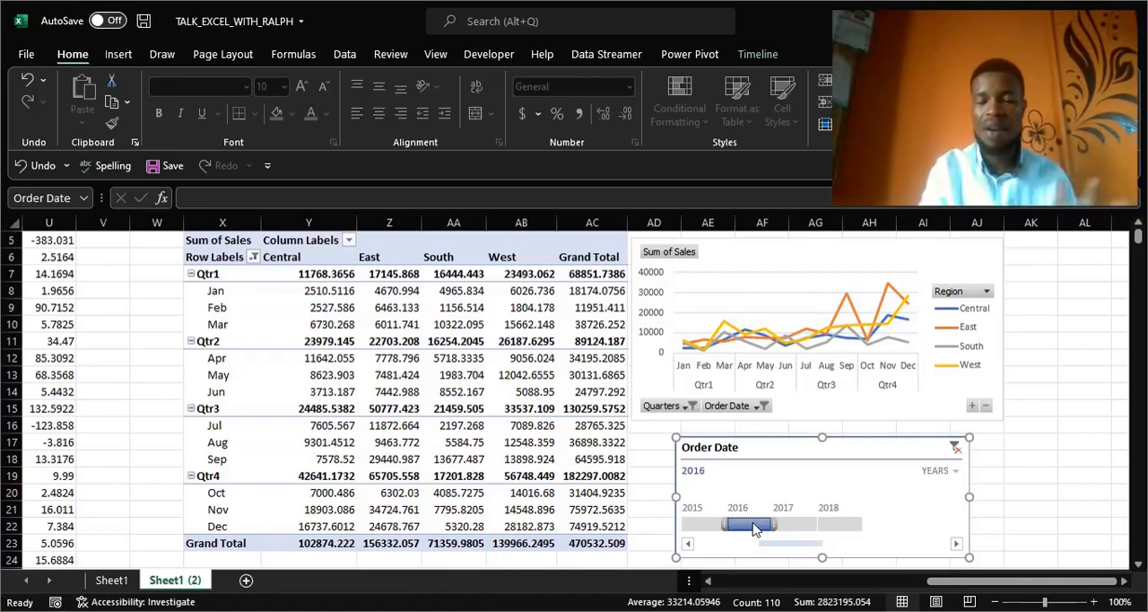